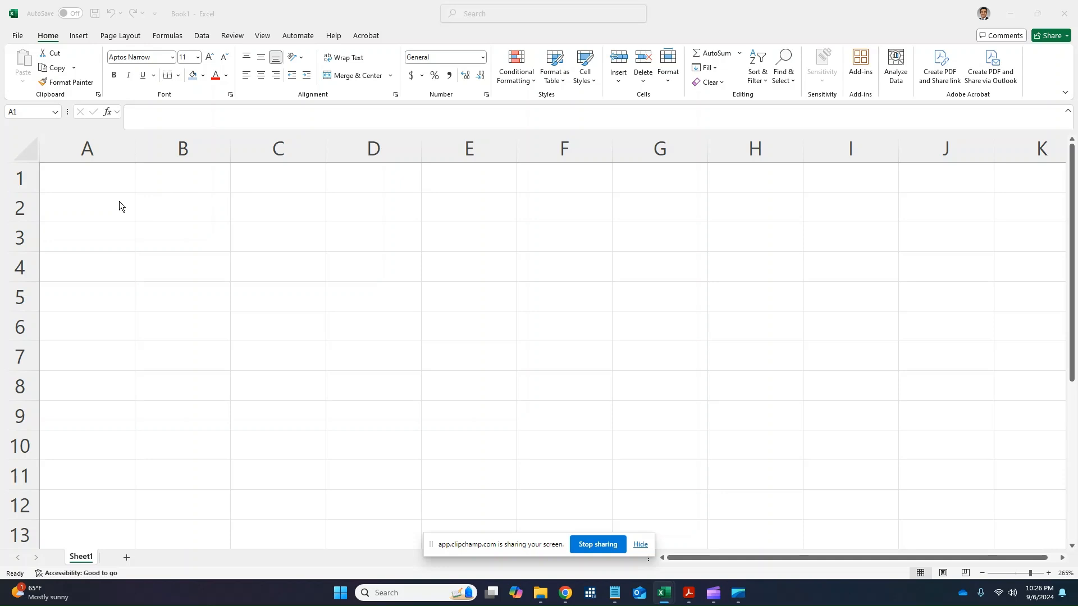
# Enter the values 120, 400, 300 and 100 in cells B2 to B5
pyautogui.click(171, 204)
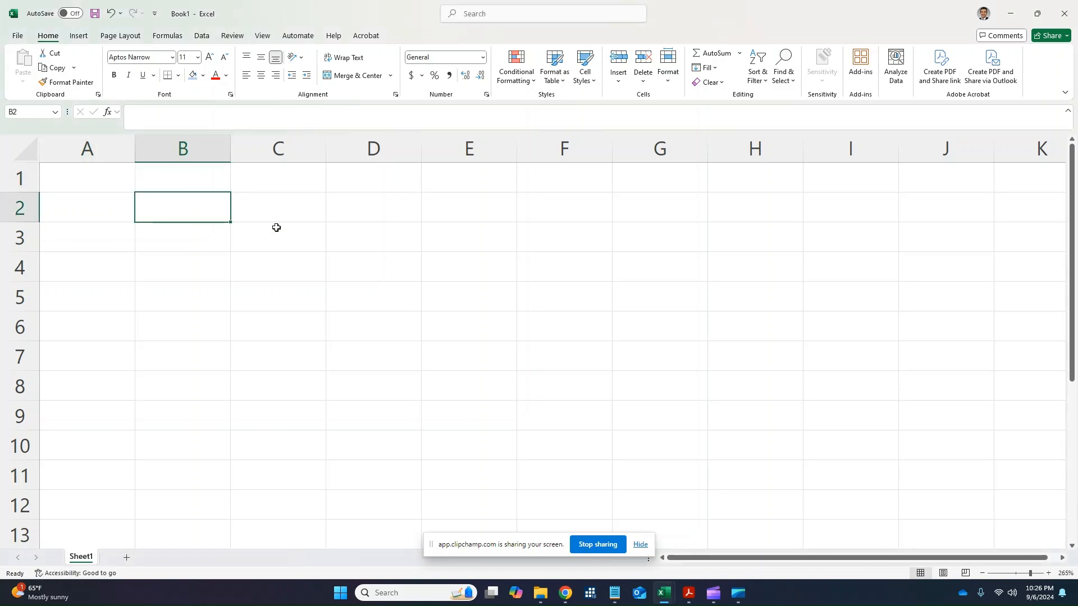
pyautogui.write('1')
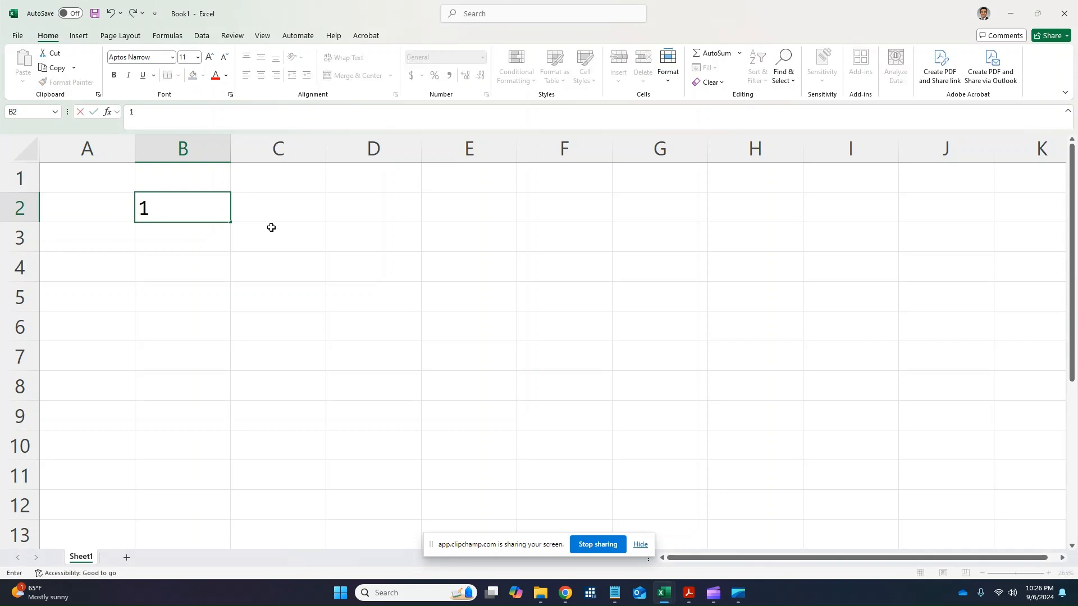
pyautogui.write('20')
pyautogui.press('Return')
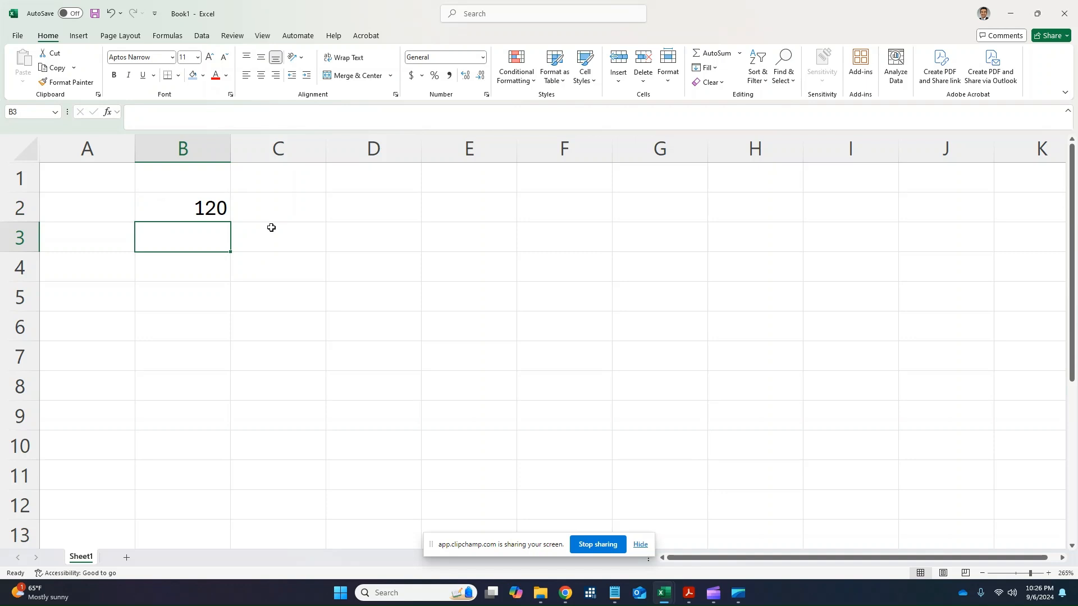
pyautogui.write('400')
pyautogui.press('Return')
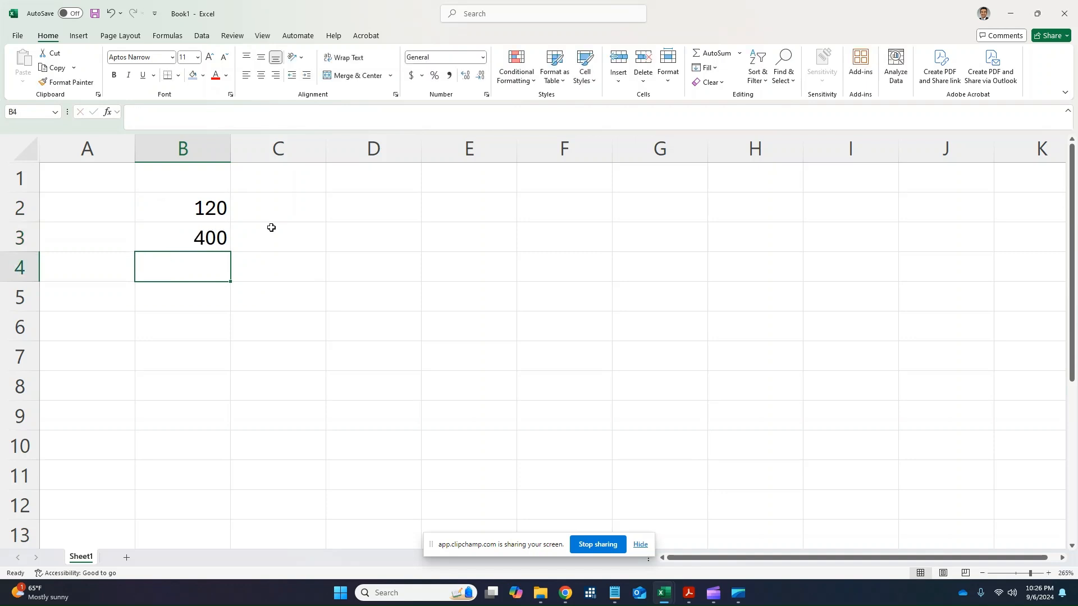
pyautogui.write('300')
pyautogui.press('Return')
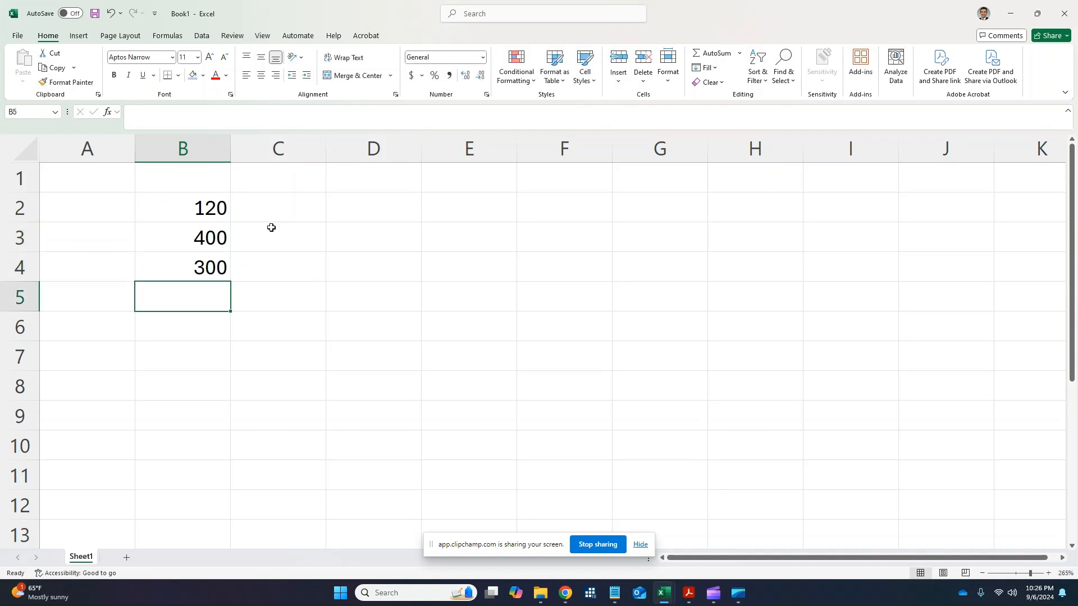
pyautogui.write('100')
pyautogui.press('Return')
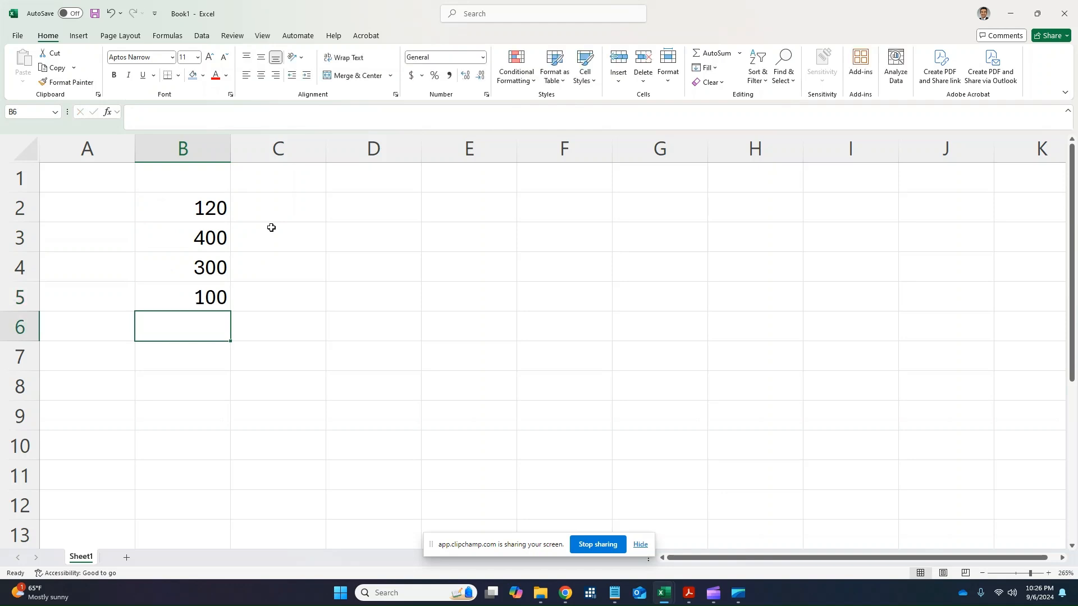
# Label cells A2 to A5 as x₁, x₂, x₃ and x₄, with the numbers as subscripts
pyautogui.press('Left')
pyautogui.press('Up')
pyautogui.press('Up')
pyautogui.press('Up')
pyautogui.press('Up')
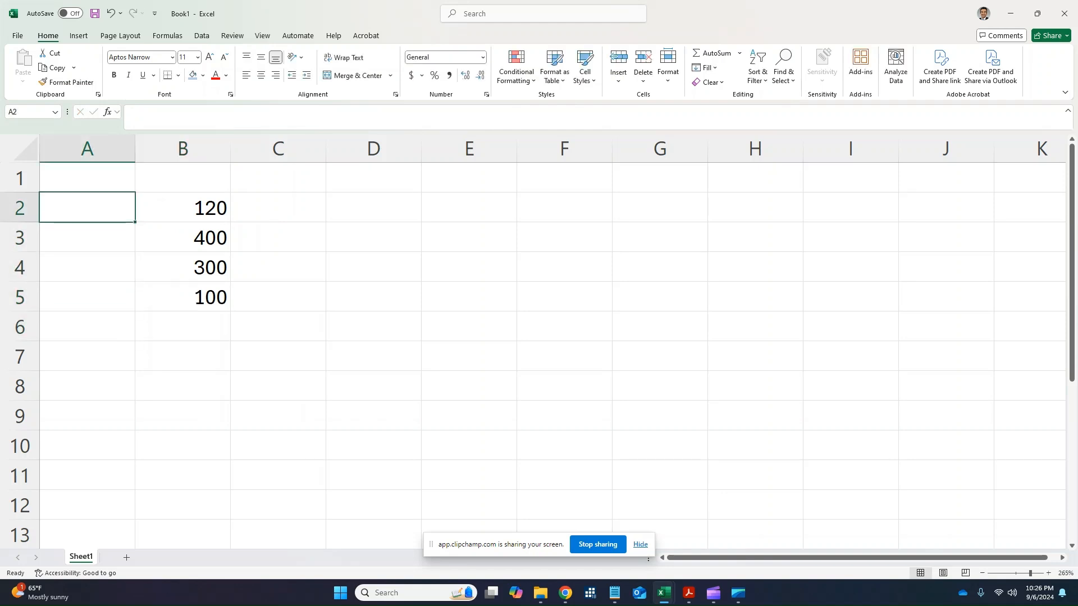
pyautogui.press('super+period')
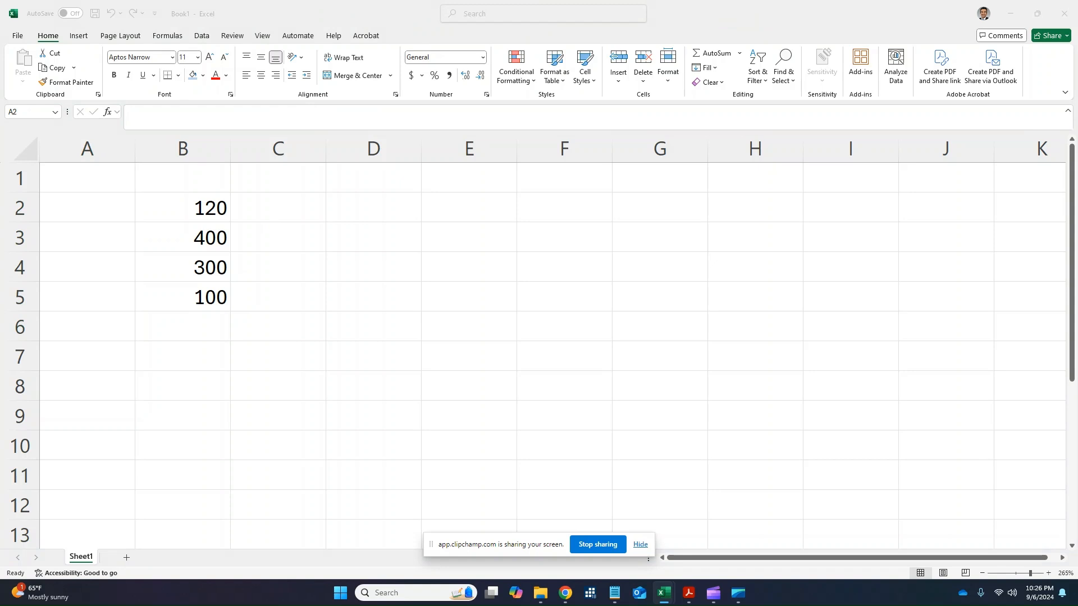
pyautogui.click(103, 208)
pyautogui.write('x1 x2 x3 x4')
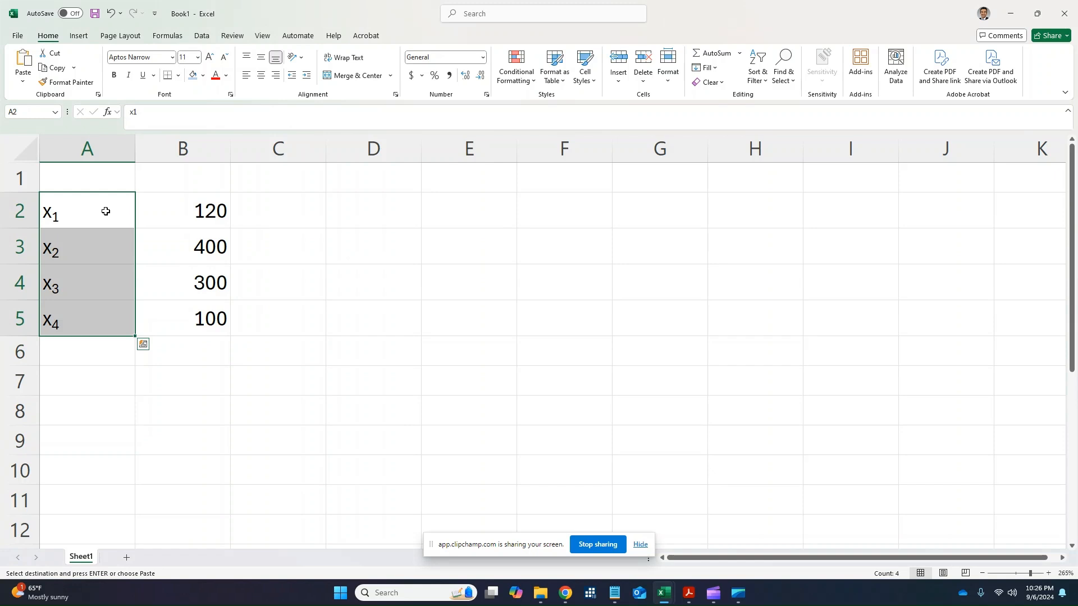
# Enter the heading "gas cost" in cell B1 above the values
pyautogui.click(172, 178)
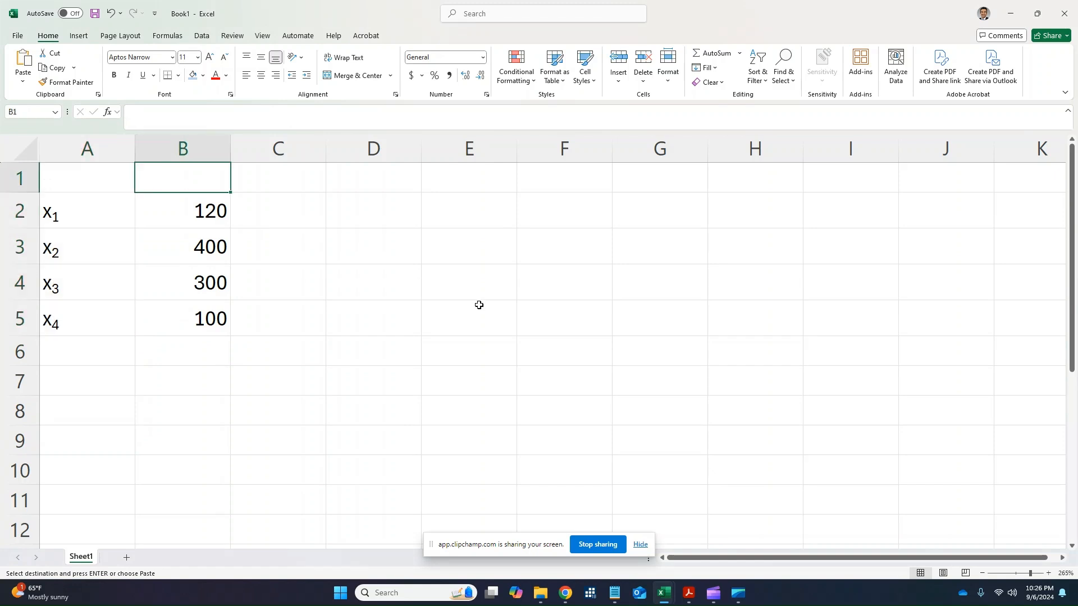
pyautogui.write('gas cos')
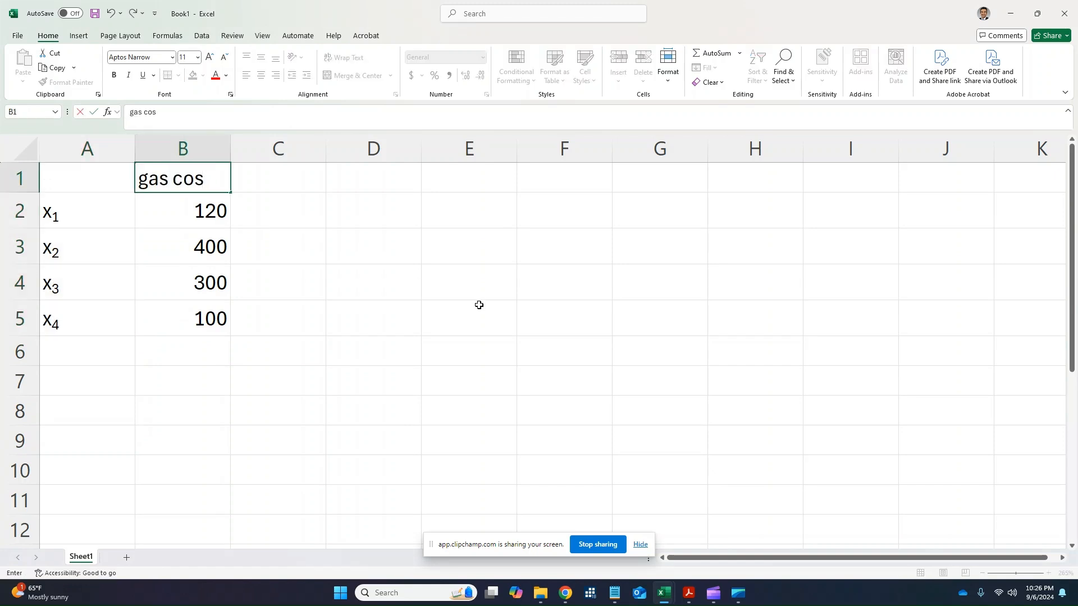
pyautogui.write('t')
pyautogui.press('Return')
pyautogui.press('Up')
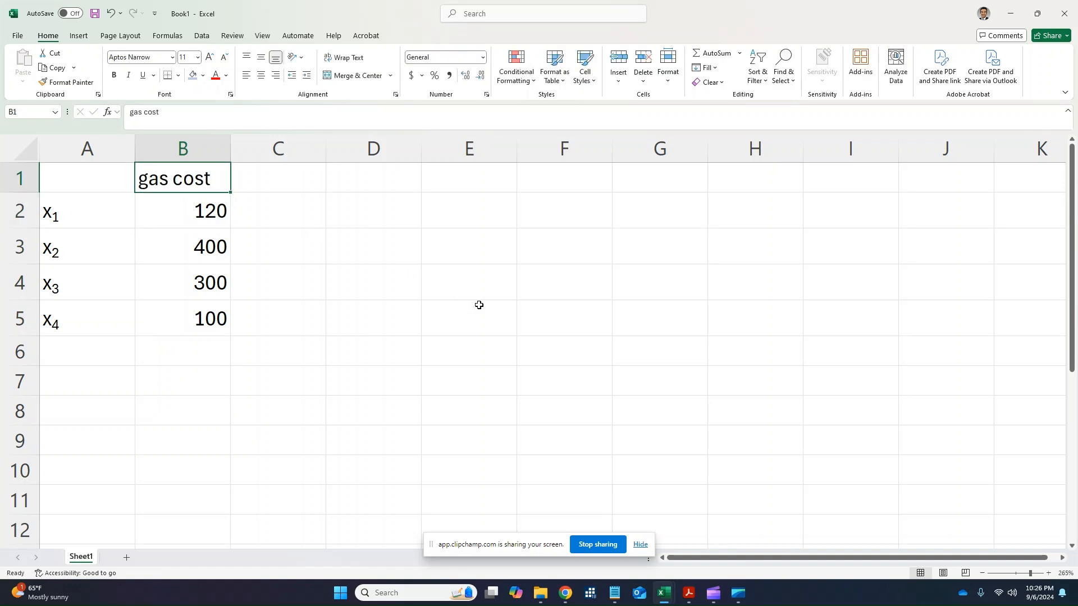
# Examine the variable labels in A2 to A5 and the gas cost values beside them
pyautogui.press('Left')
pyautogui.press('Down')
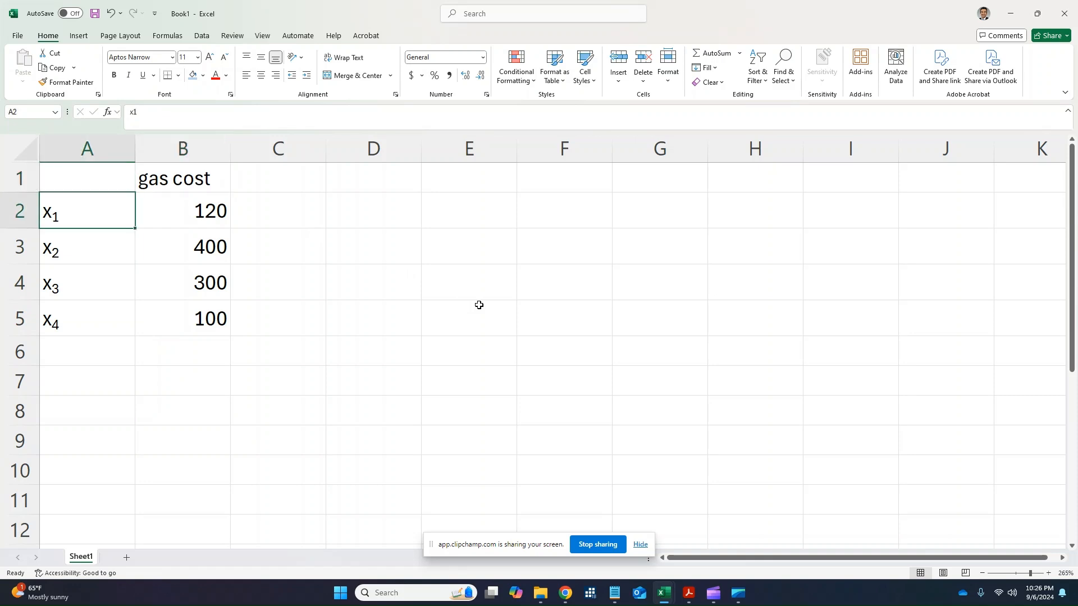
pyautogui.hotkey('shift', 'Down')
pyautogui.hotkey('shift', 'Down')
pyautogui.hotkey('shift', 'Down')
pyautogui.press('Right')
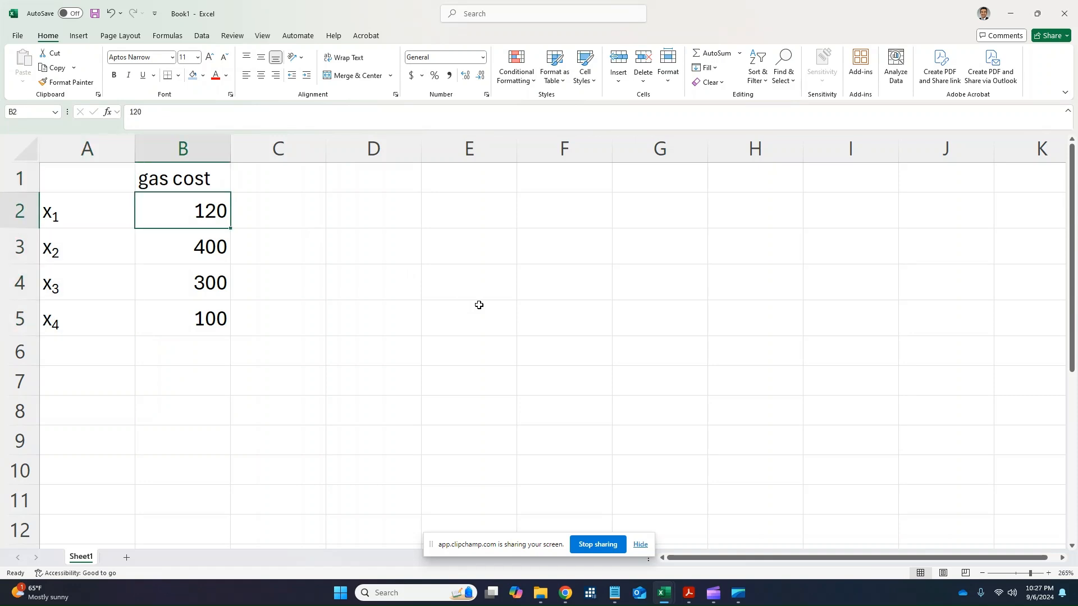
pyautogui.press('Down')
pyautogui.press('Down')
pyautogui.press('Down')
pyautogui.press('Down')
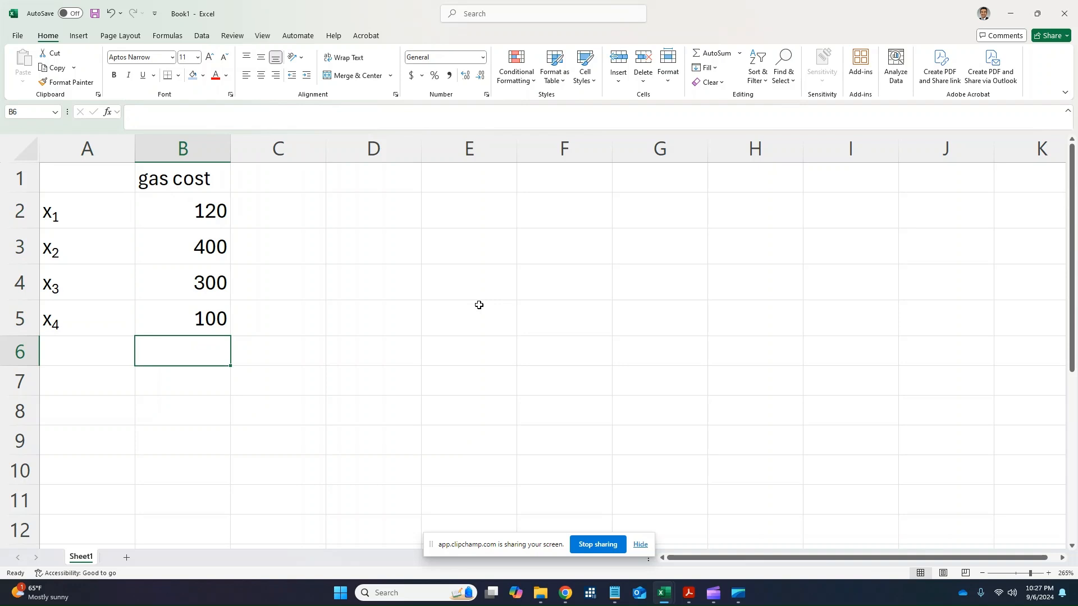
# Place the summation label ∑xᵢ in cell A6, below the variable labels
pyautogui.press('Left')
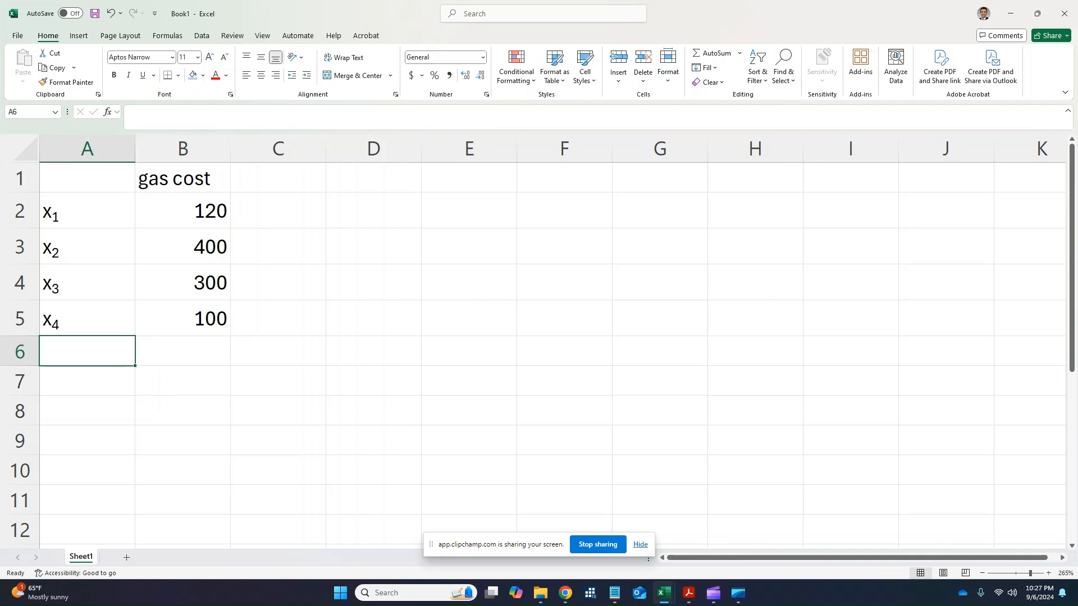
pyautogui.moveTo(176, 207); pyautogui.dragTo(186, 332)
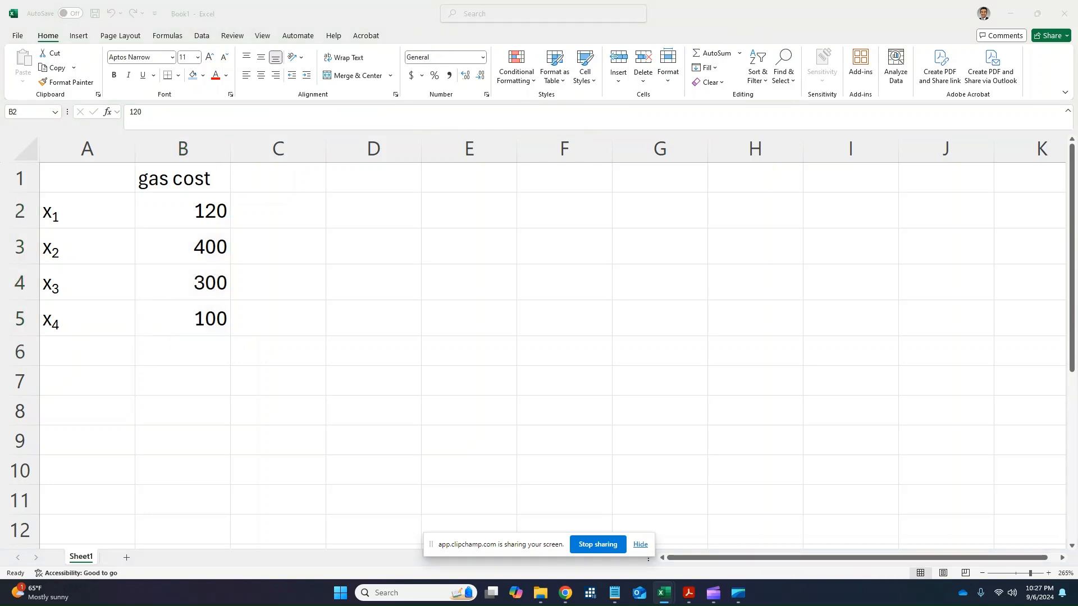
pyautogui.hotkey('ctrl', 'c')
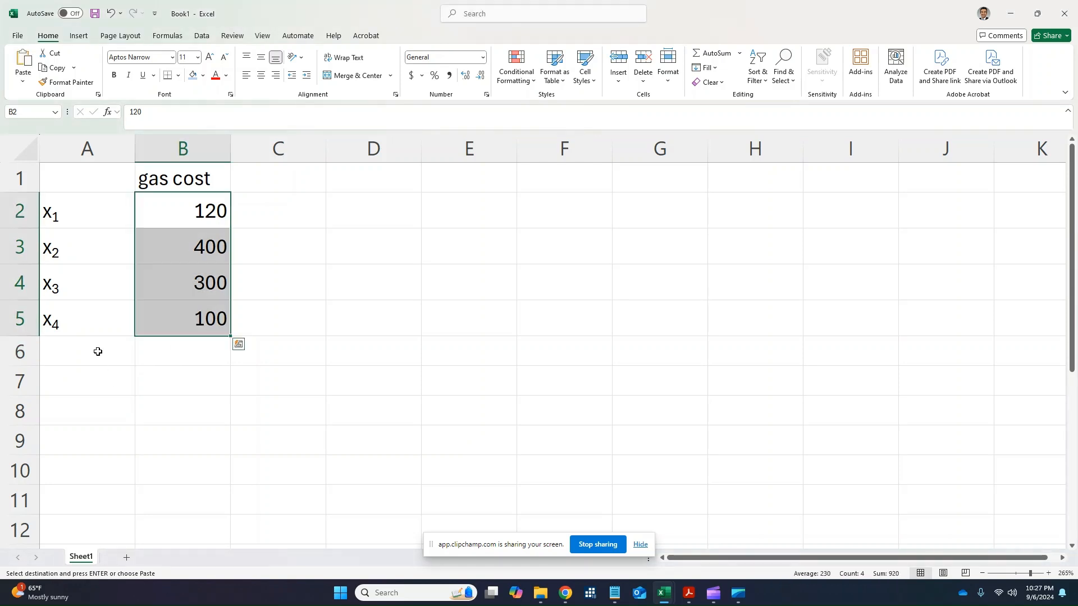
pyautogui.click(97, 353)
pyautogui.hotkey('ctrl', 'v')
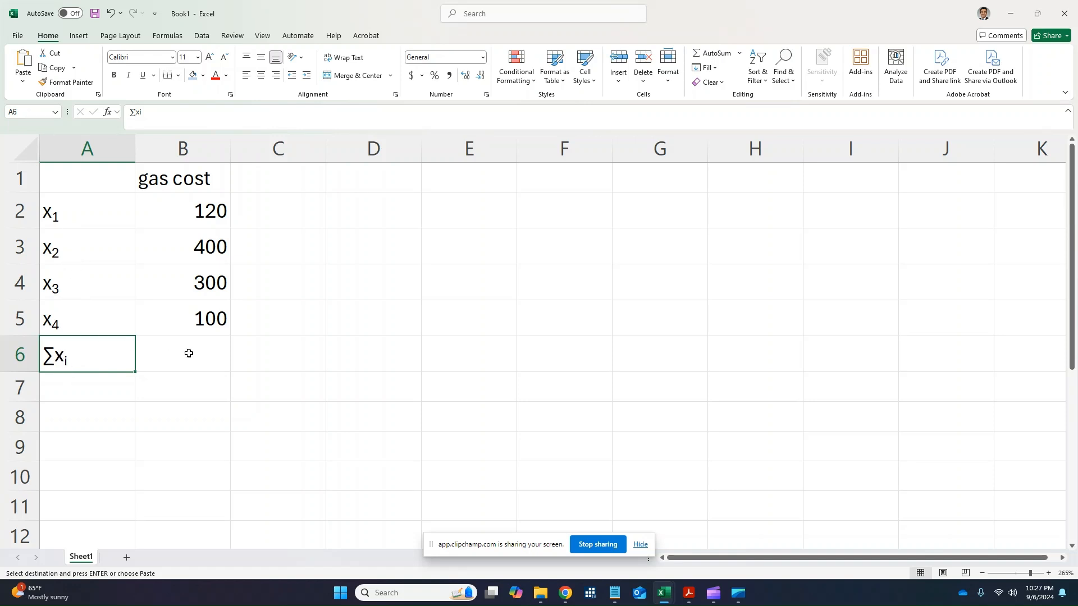
# Total the gas costs in cell B6 with the formula =SUM(B2:B5)
pyautogui.click(186, 354)
pyautogui.write('=SUM(')
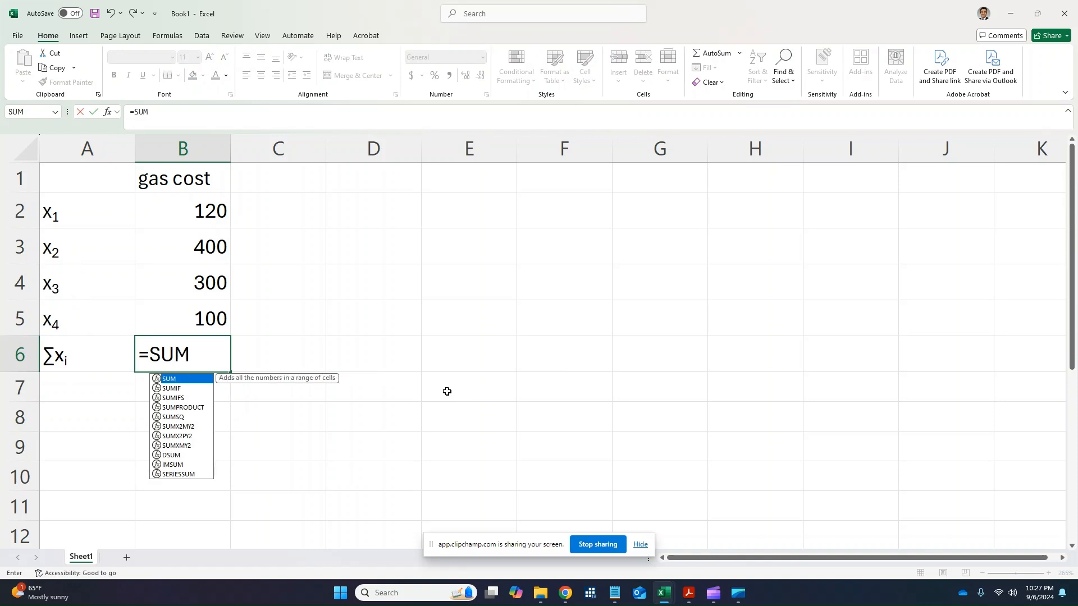
pyautogui.press('Up')
pyautogui.hotkey('shift', 'Up')
pyautogui.hotkey('shift', 'Up')
pyautogui.hotkey('shift', 'Up')
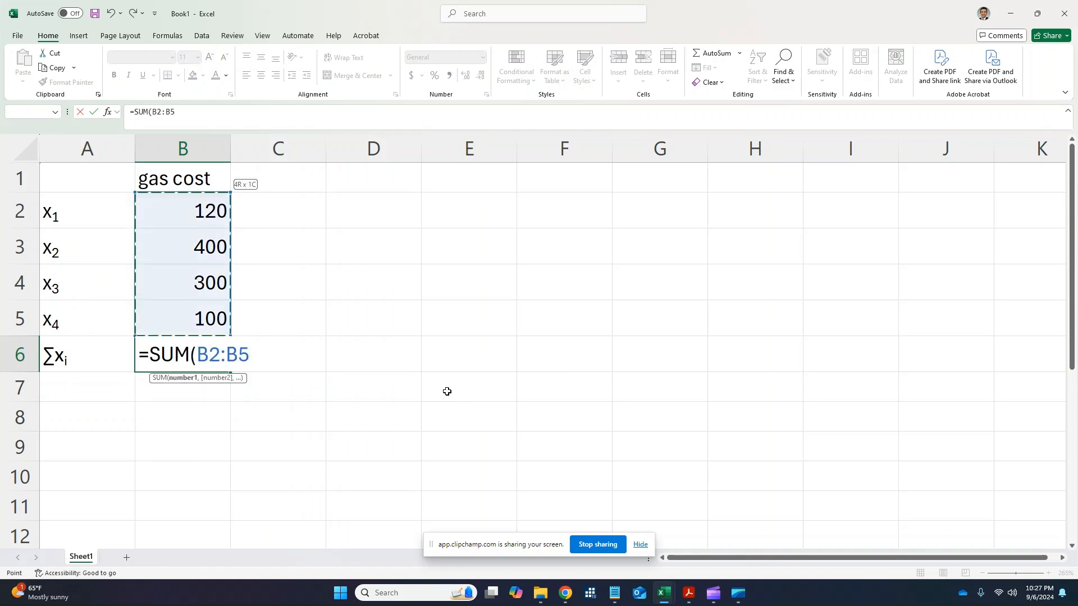
pyautogui.write(')')
pyautogui.press('Return')
# Label cell A7 as n, below the summation label
pyautogui.press('Left')
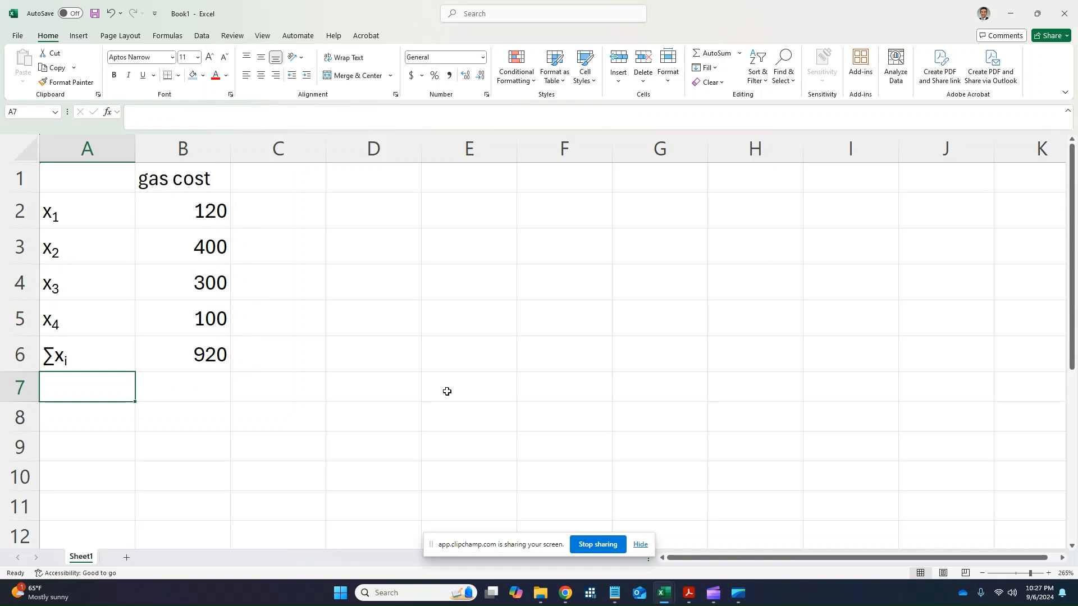
pyautogui.write('n=')
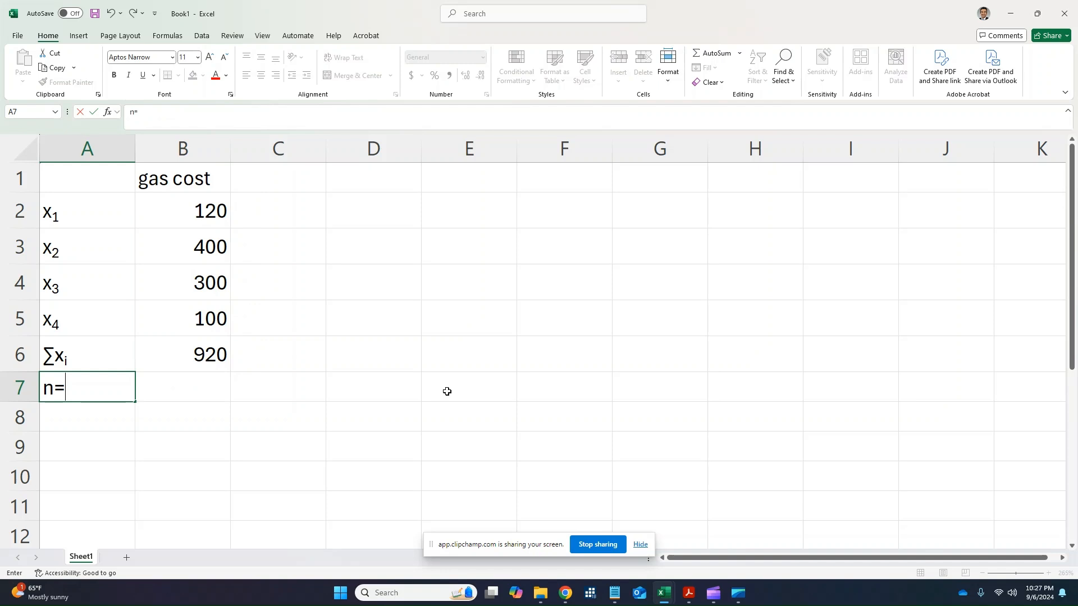
pyautogui.press('Right')
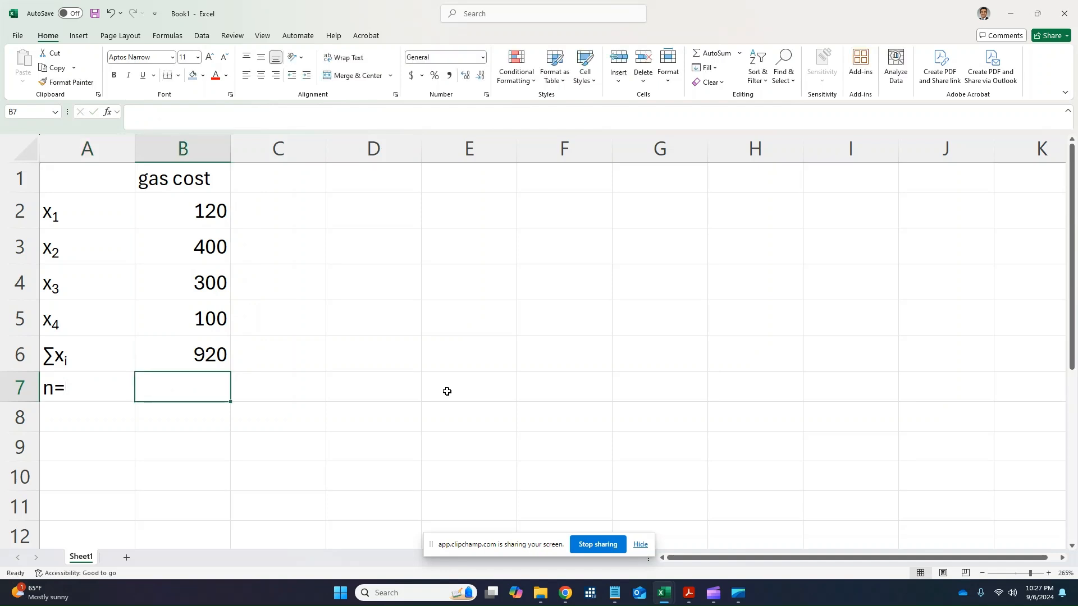
pyautogui.press('Left')
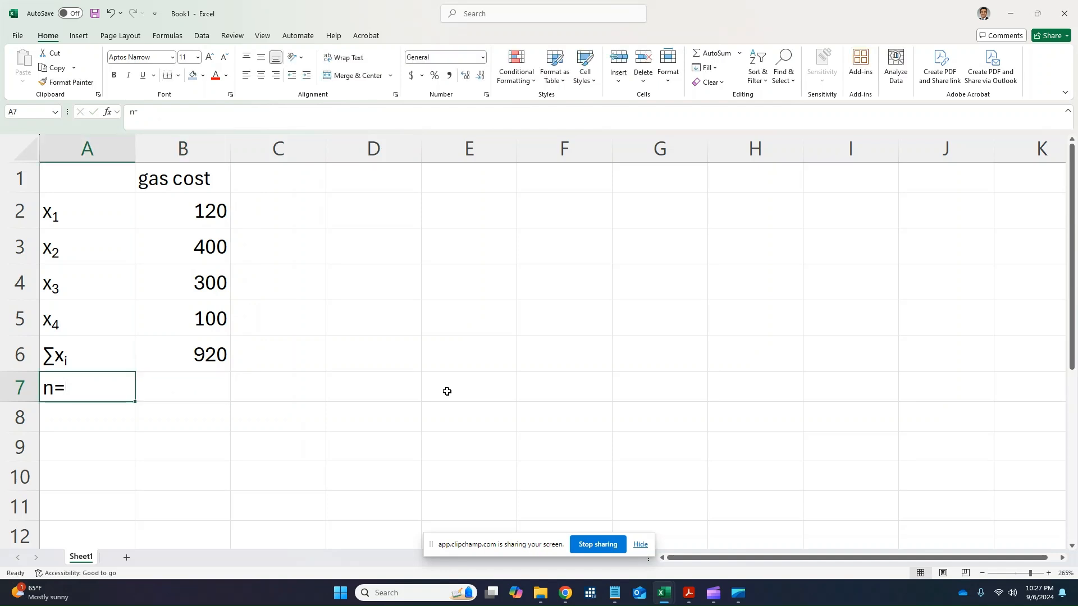
pyautogui.click(180, 112)
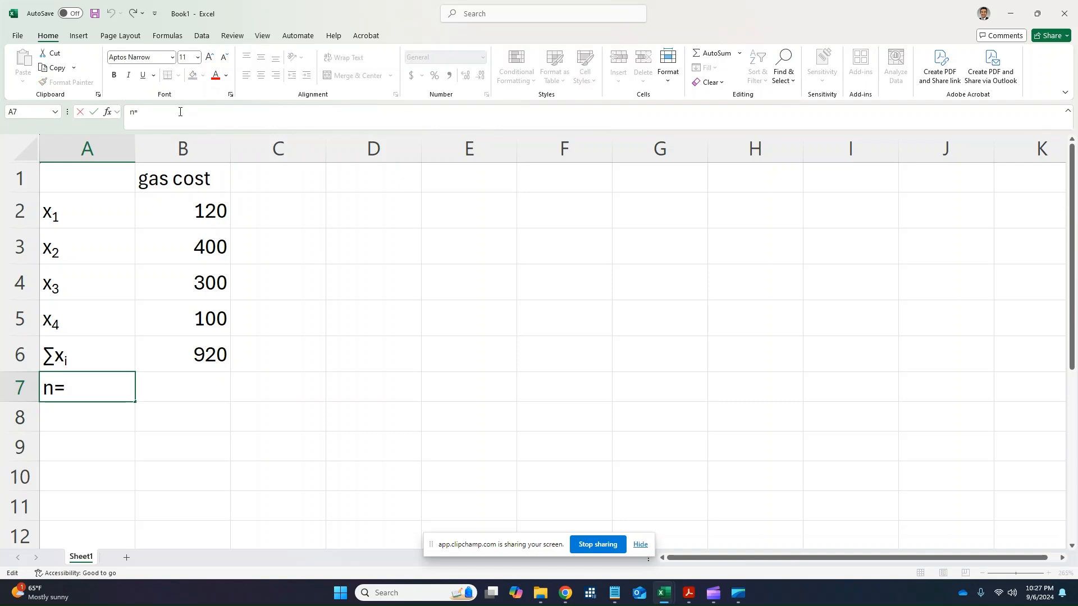
pyautogui.press('BackSpace')
pyautogui.press('Return')
# Count the gas cost values in cell B7 with the formula =COUNT(B2:B5)
pyautogui.press('Right')
pyautogui.press('Up')
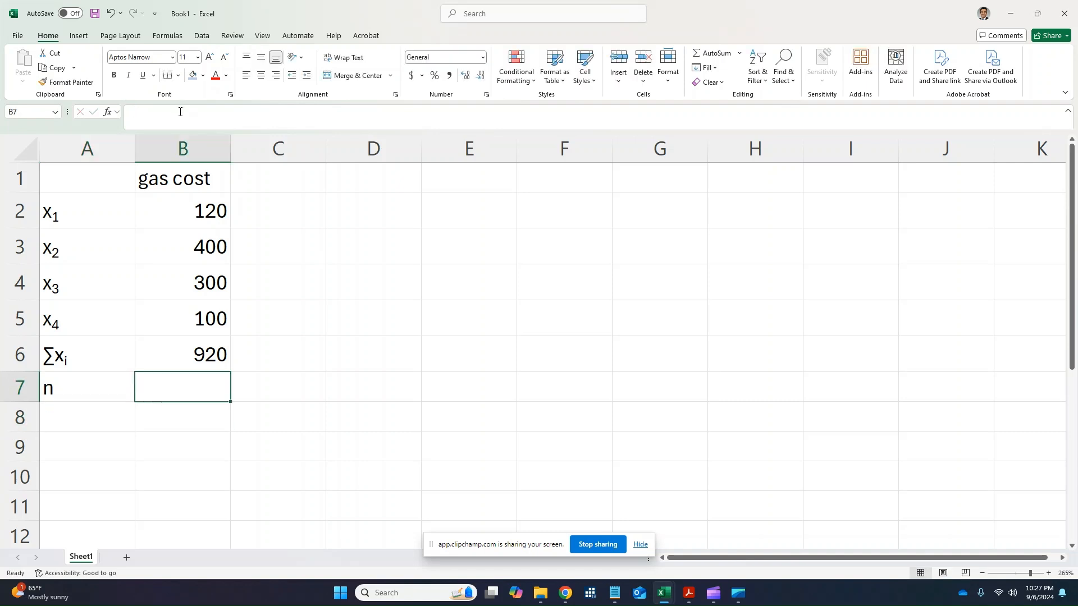
pyautogui.write('=COUNT(')
pyautogui.press('Up')
pyautogui.press('Up')
pyautogui.press('Up')
pyautogui.hotkey('shift', 'Up')
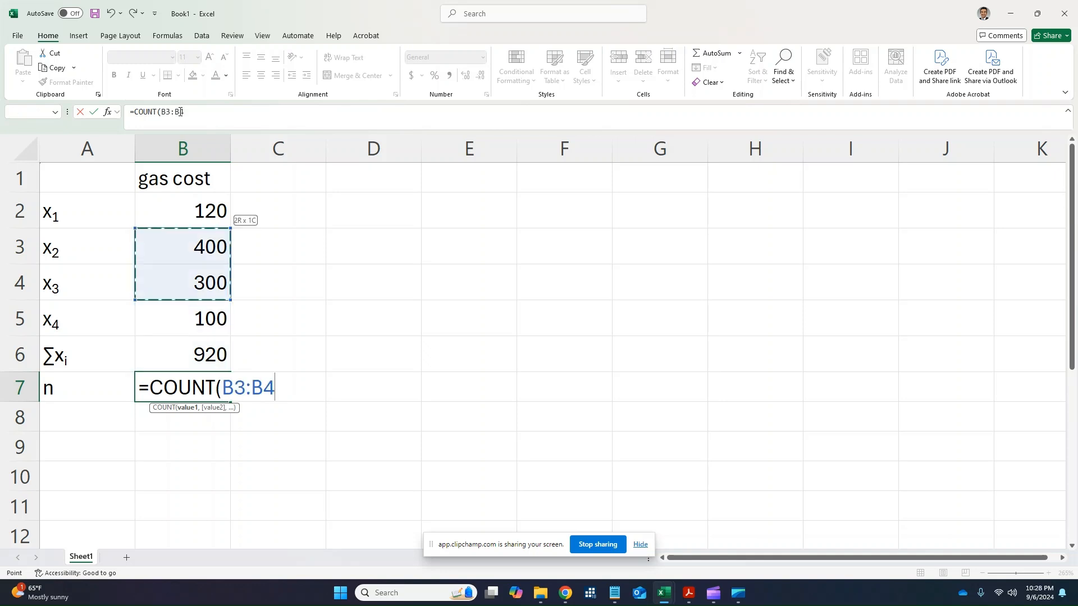
pyautogui.press('Down')
pyautogui.press('Down')
pyautogui.press('Down')
pyautogui.press('Up')
pyautogui.hotkey('shift', 'Up')
pyautogui.hotkey('shift', 'Up')
pyautogui.hotkey('shift', 'Up')
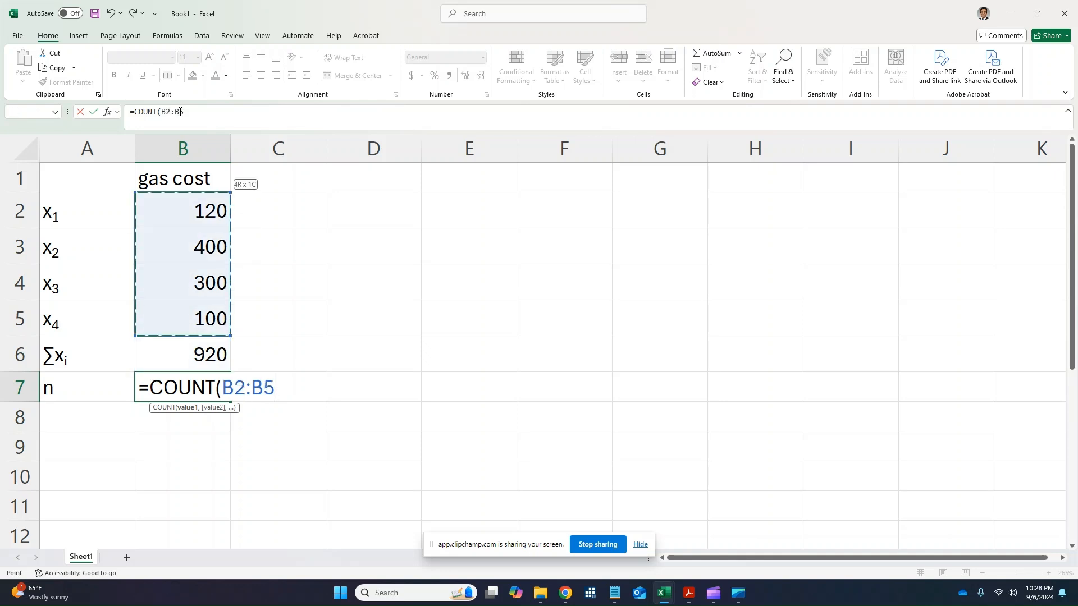
pyautogui.write(')')
pyautogui.press('Return')
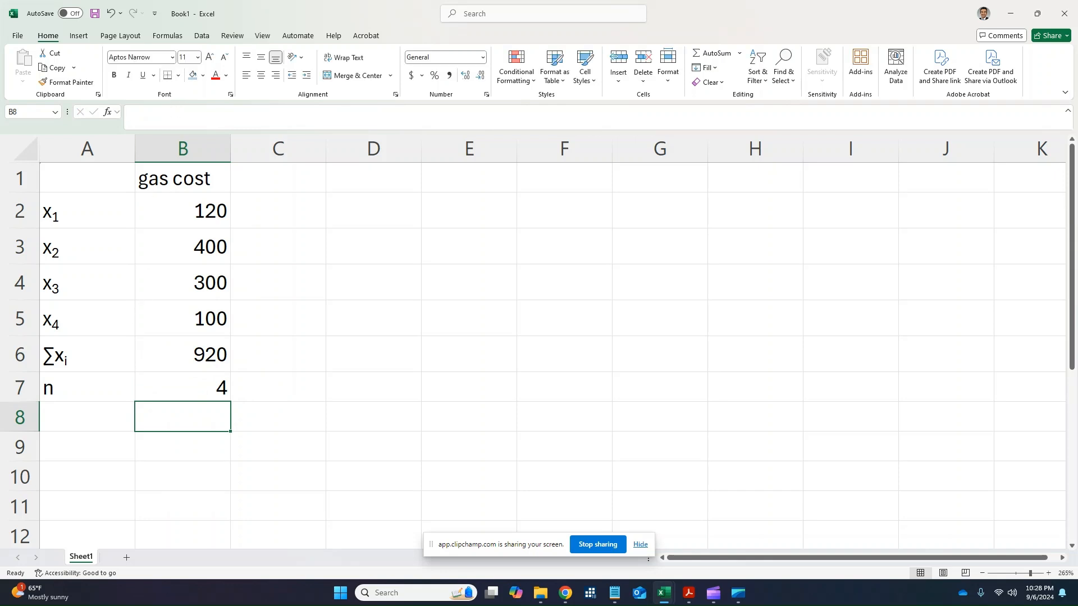
# Calculate the mean in cell B8 by dividing the sum in B6 by the count in B7
pyautogui.click(206, 356)
pyautogui.click(207, 378)
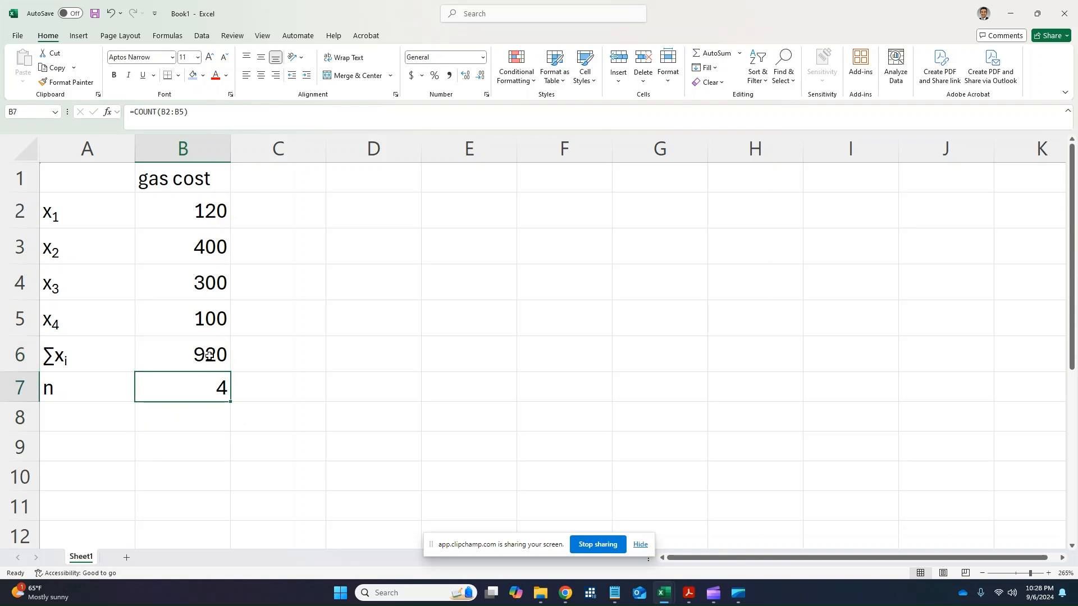
pyautogui.click(209, 357)
pyautogui.click(204, 422)
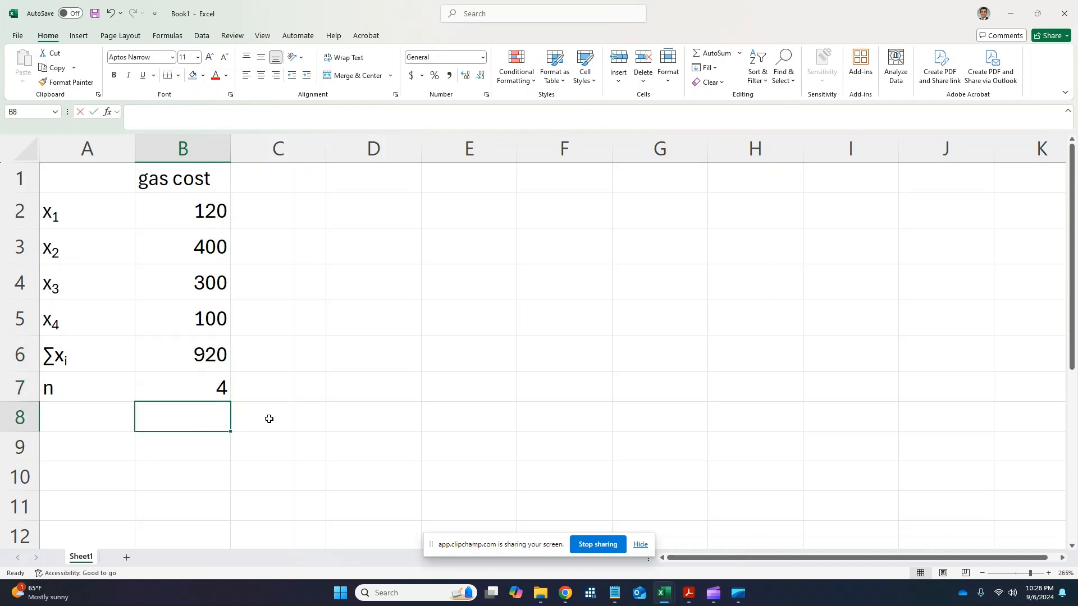
pyautogui.write('=')
pyautogui.press('Up')
pyautogui.press('Up')
pyautogui.write('/')
pyautogui.press('Up')
pyautogui.press('Return')
# Calculate the mean of the gas costs in cell B9 with the formula =AVERAGE(B2:B5)
pyautogui.press('Left')
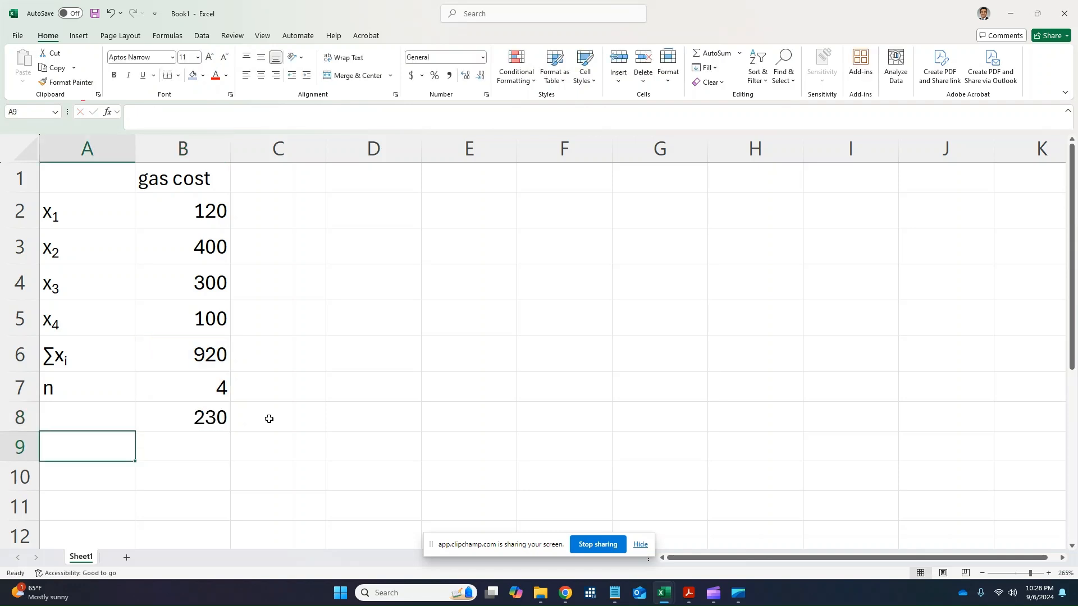
pyautogui.press('Right')
pyautogui.write('=A')
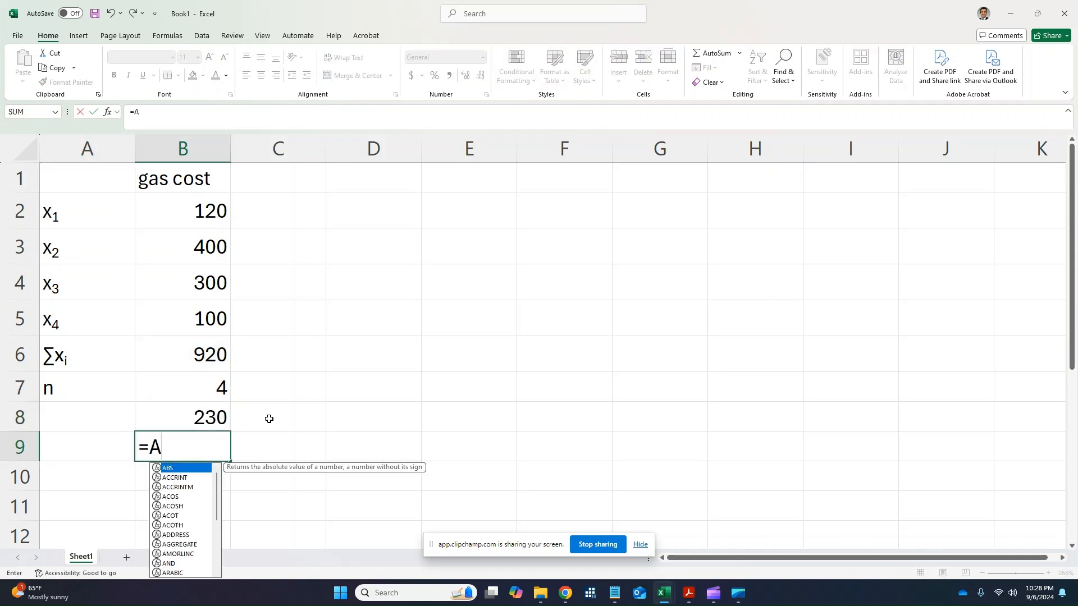
pyautogui.write('VERAGE(')
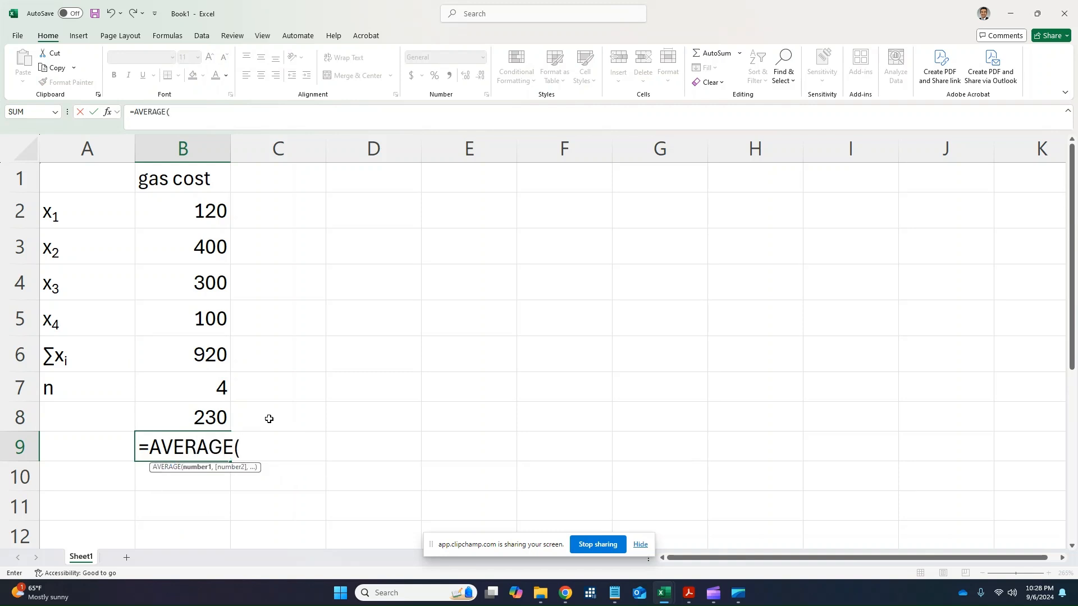
pyautogui.press('Up')
pyautogui.press('Up')
pyautogui.press('Up')
pyautogui.press('Up')
pyautogui.hotkey('shift', 'Up')
pyautogui.hotkey('shift', 'Up')
pyautogui.hotkey('shift', 'Up')
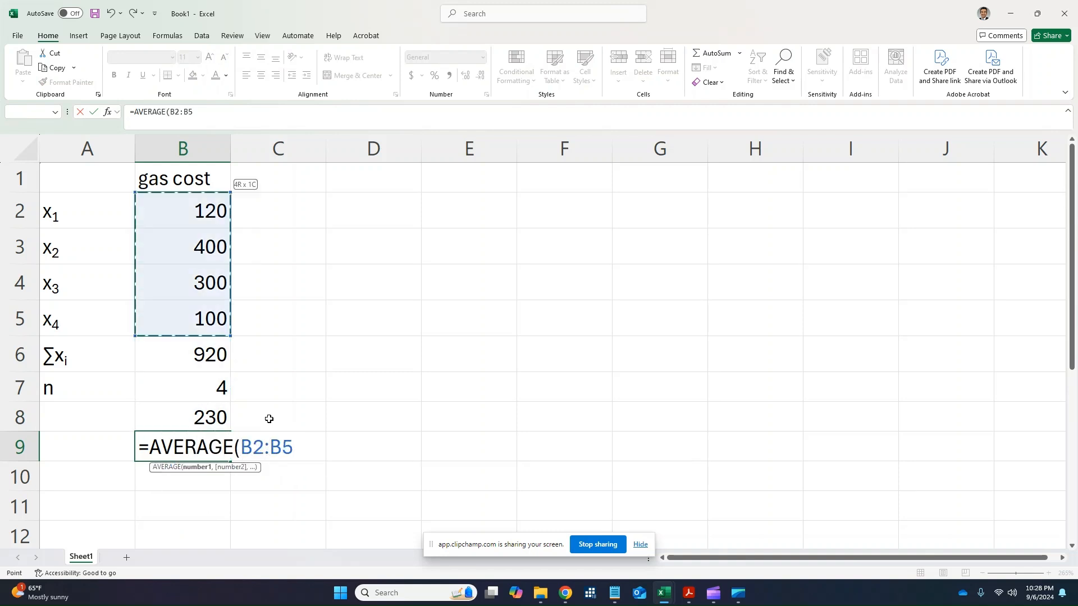
pyautogui.write(')')
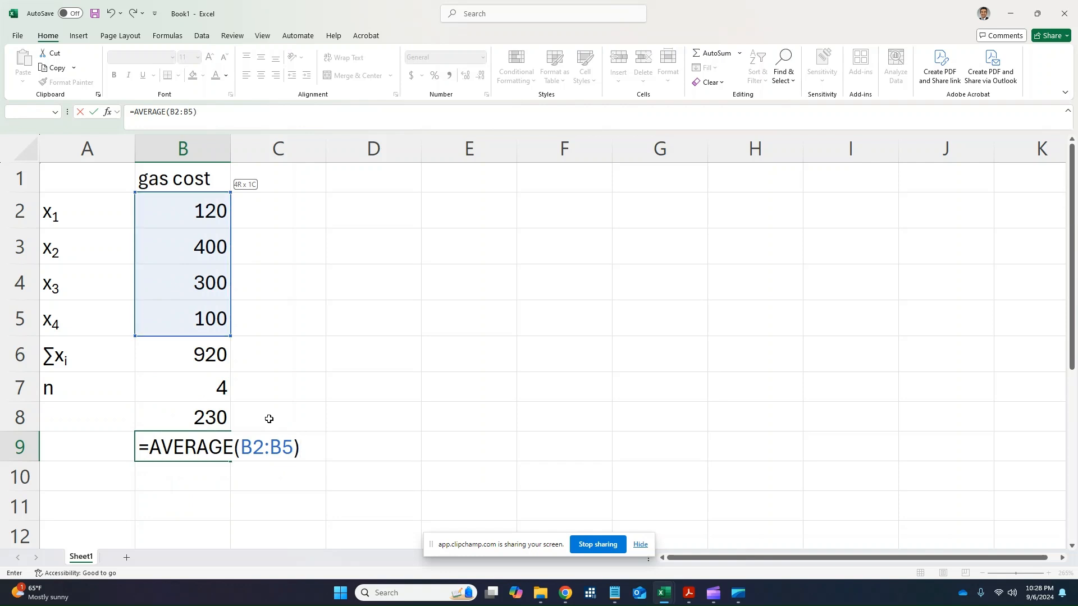
pyautogui.press('Return')
pyautogui.press('Up')
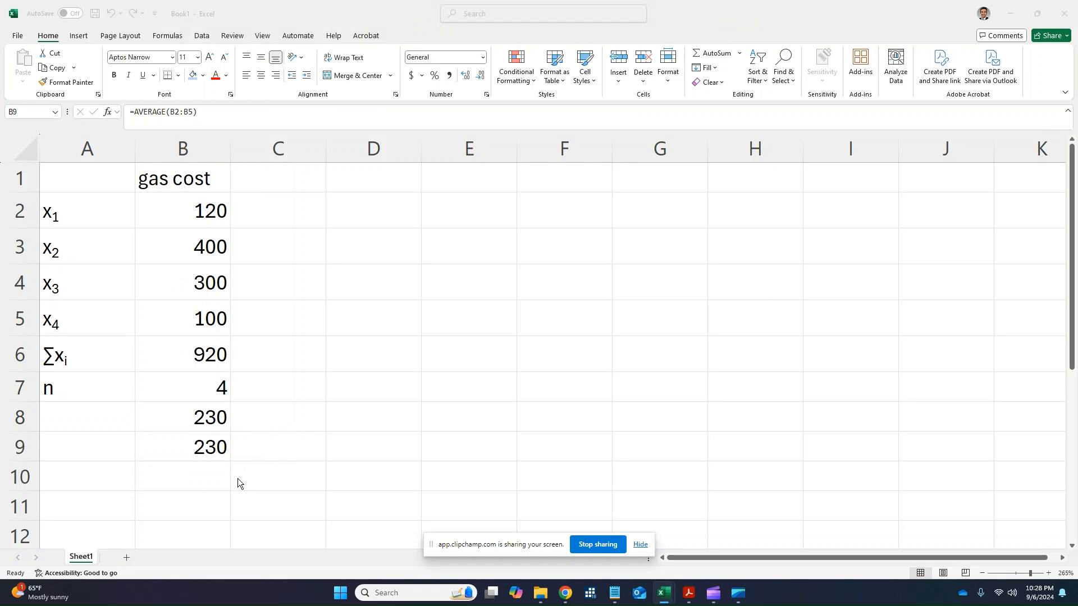
# Paste the copied equation ∑xᵢ/n = into column A as the label beside the mean in B8, and adjust its position
pyautogui.click(97, 429)
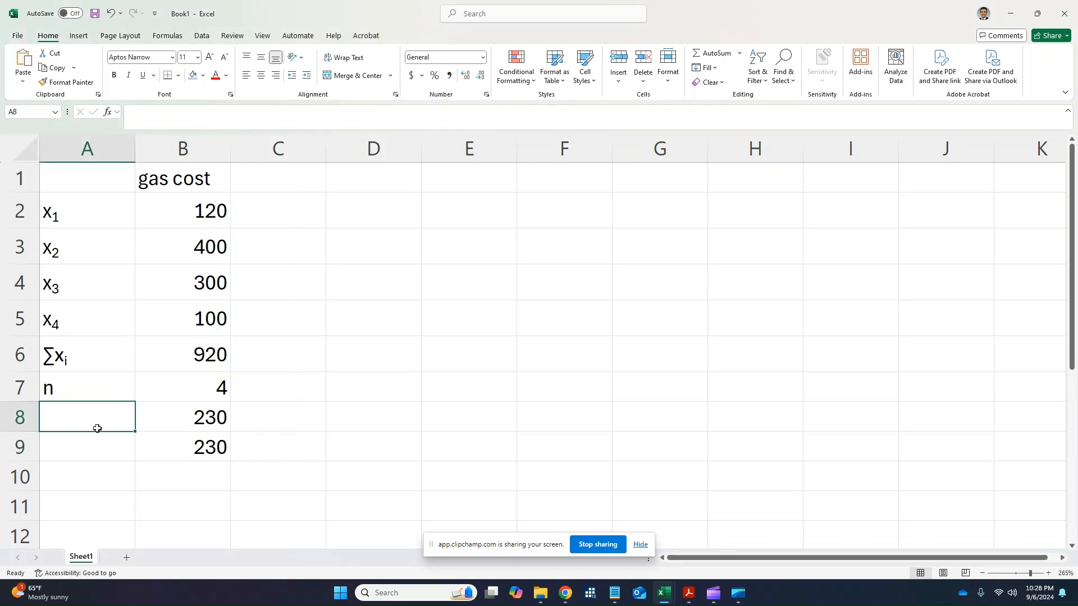
pyautogui.hotkey('ctrl', 'v')
pyautogui.moveTo(107, 414); pyautogui.dragTo(112, 416)
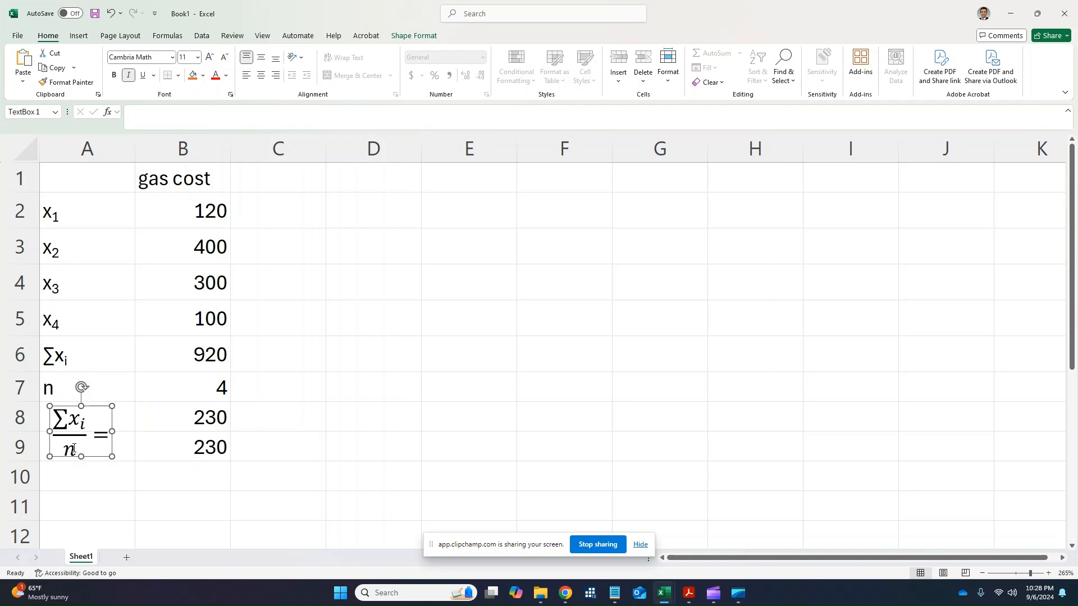
# Clear the AVERAGE formula from cell B9
pyautogui.click(183, 444)
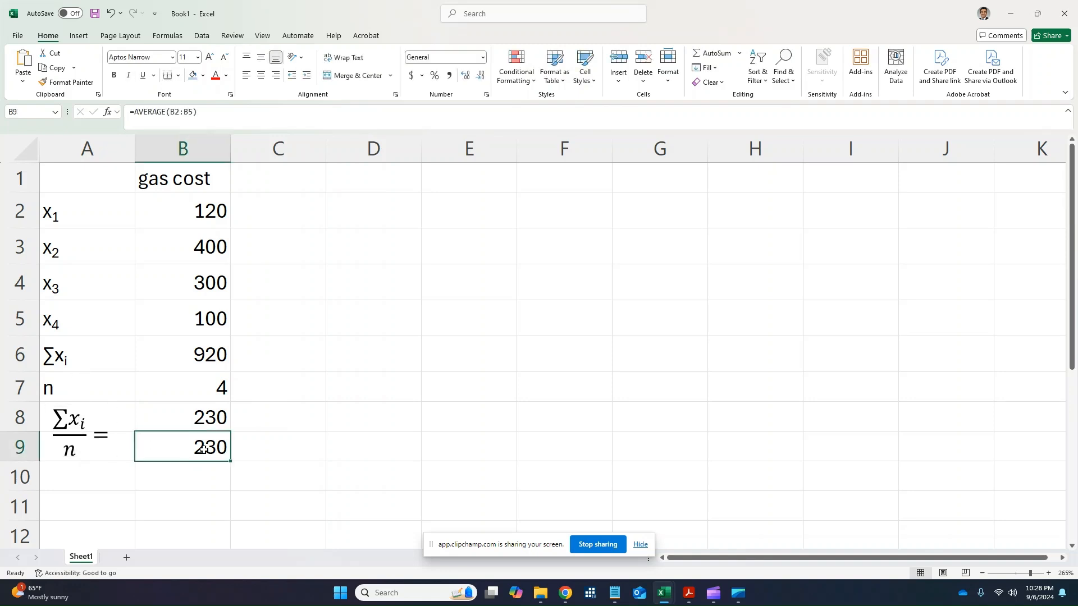
pyautogui.press('Delete')
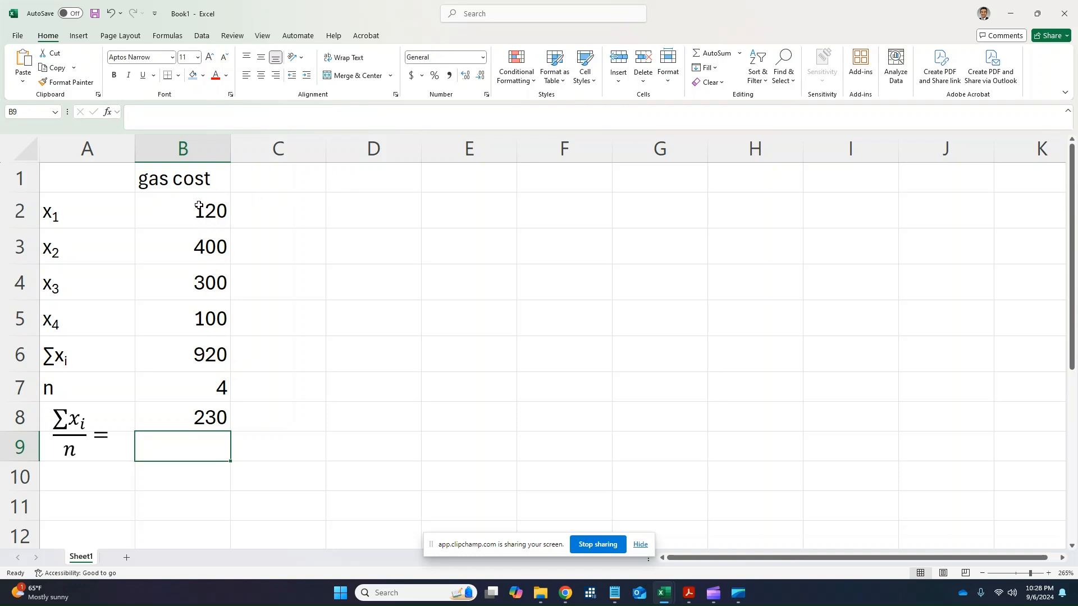
# Shade the four gas cost values in B2:B5 with a light blue fill
pyautogui.moveTo(208, 209); pyautogui.dragTo(201, 317)
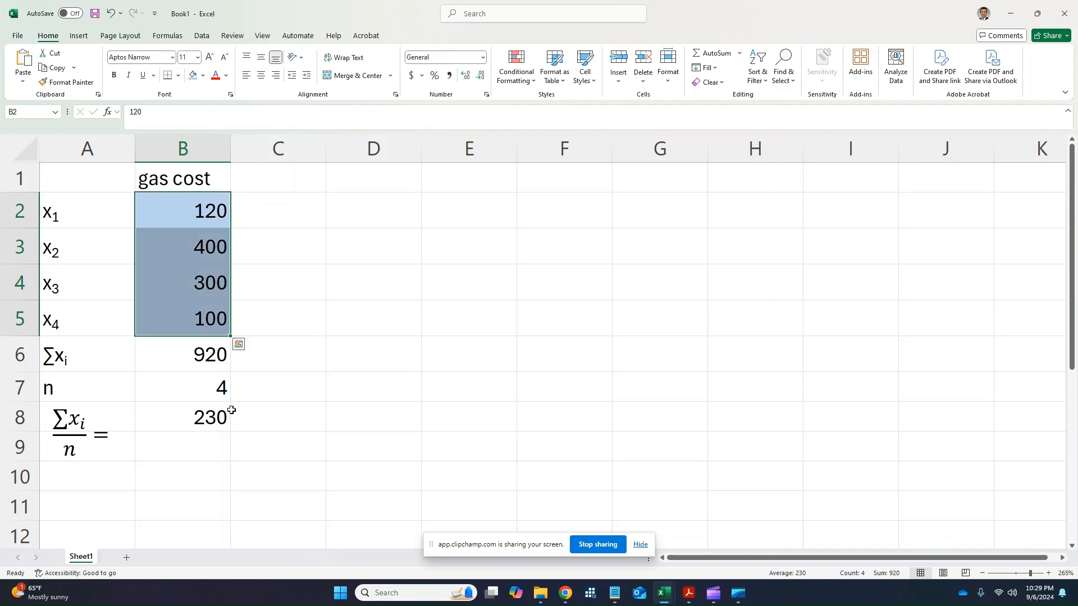
pyautogui.click(199, 417)
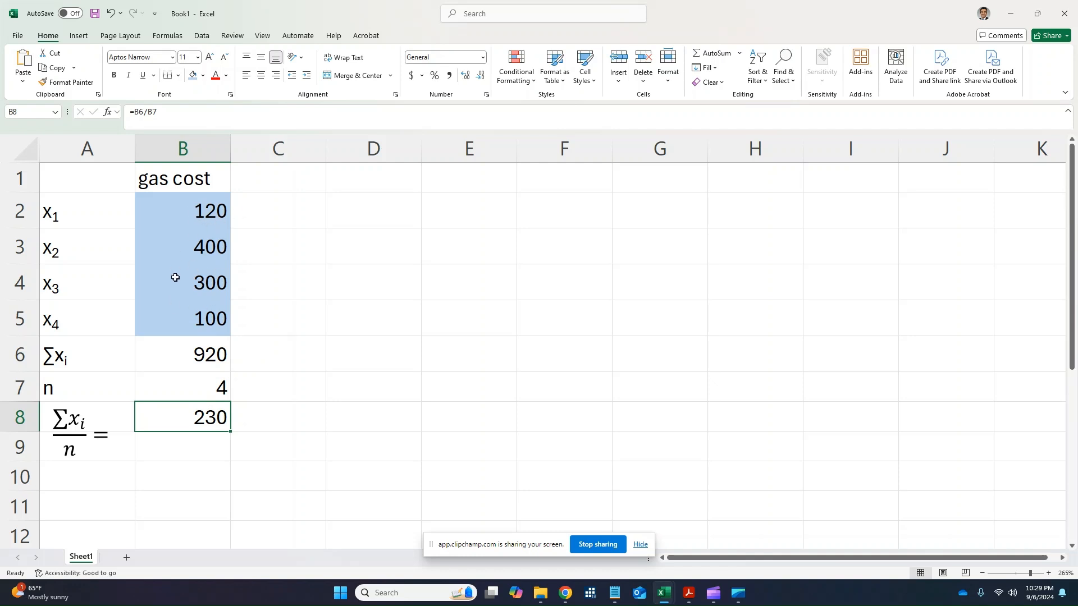
# Enter the heading "deviation about the mean" in cell D1
pyautogui.click(344, 181)
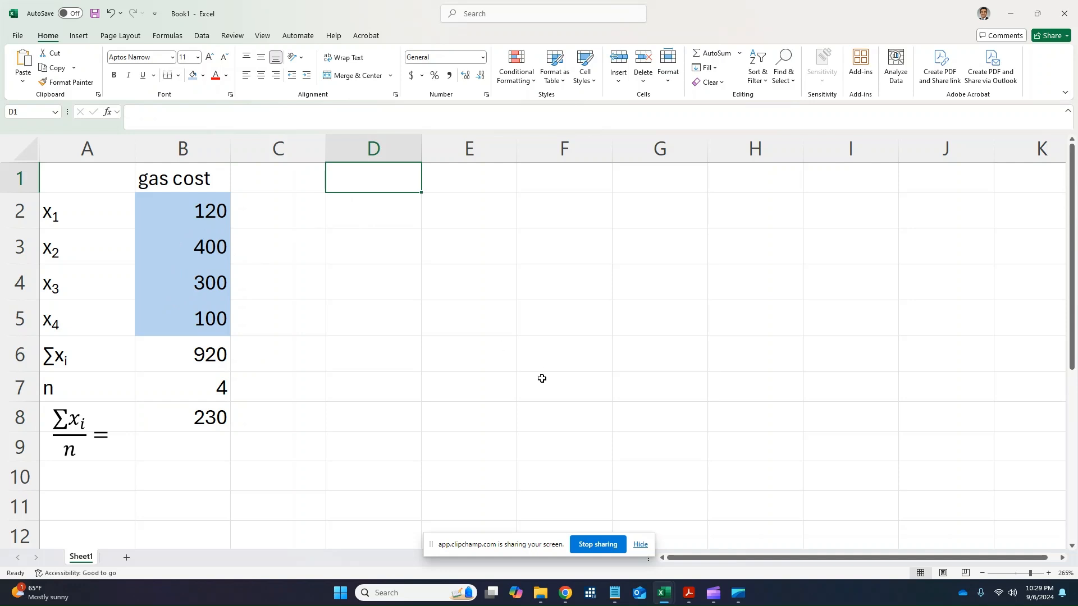
pyautogui.write('devi')
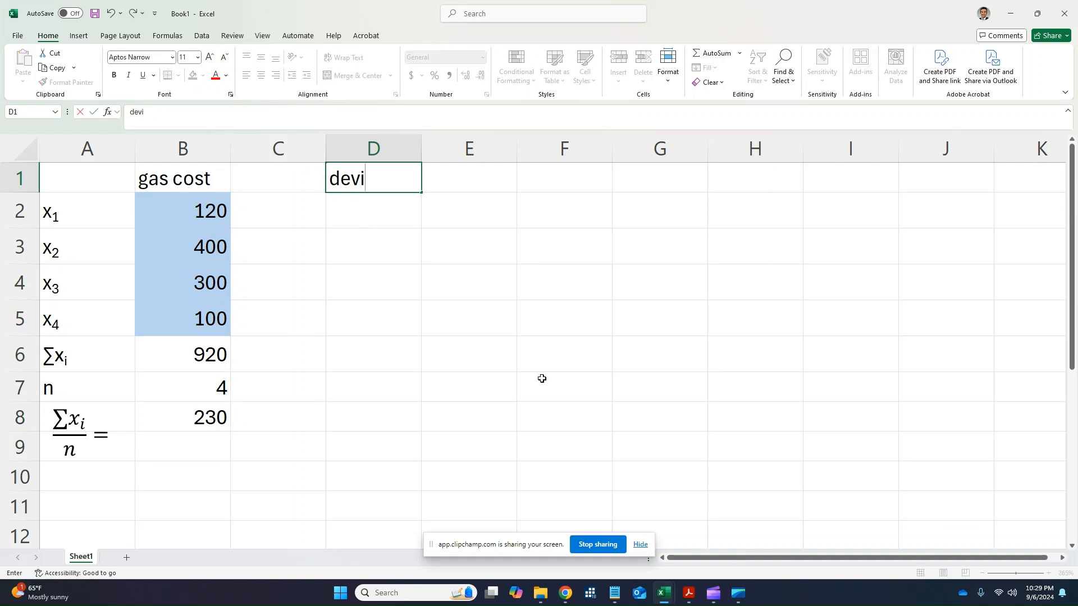
pyautogui.write('ation about the mean')
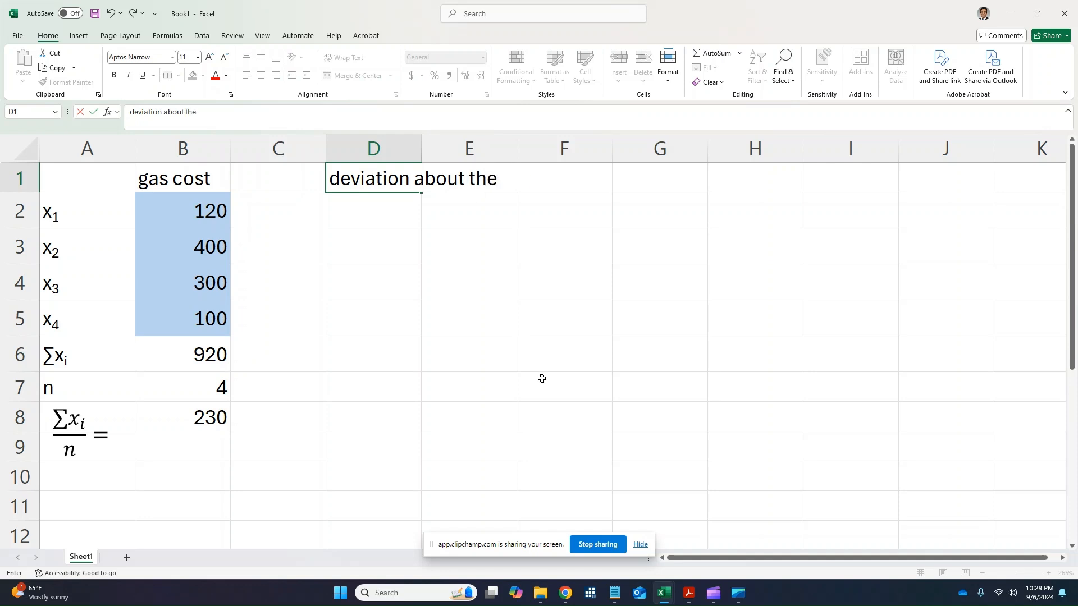
pyautogui.hotkey('ctrl', 'Return')
pyautogui.press('Return')
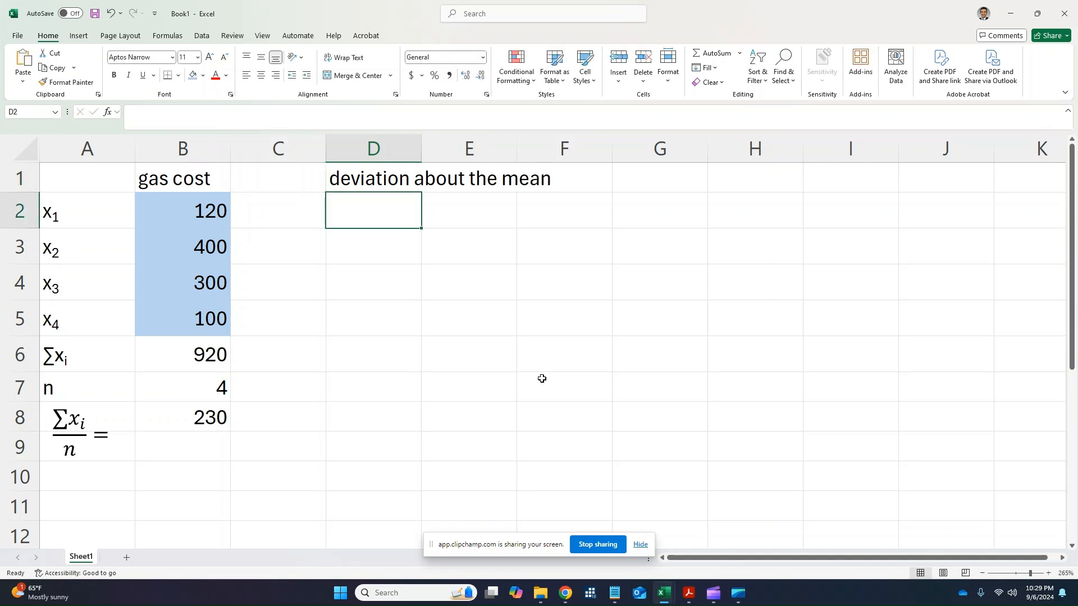
# Insert a blank row above the x1 row and enter xi in cell B2 below the gas cost heading
pyautogui.rightClick(21, 206)
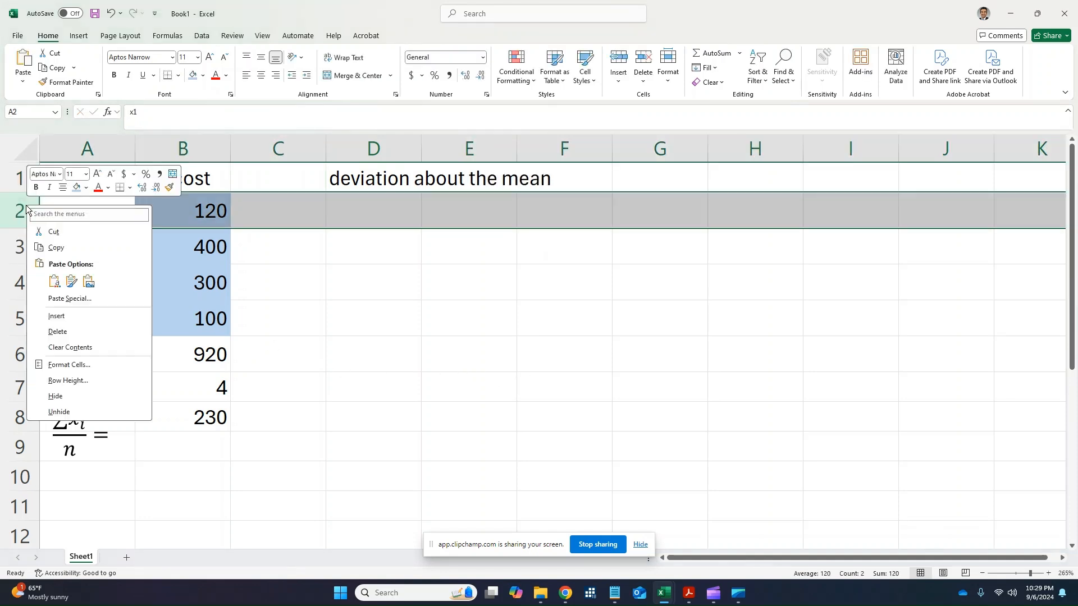
pyautogui.click(56, 317)
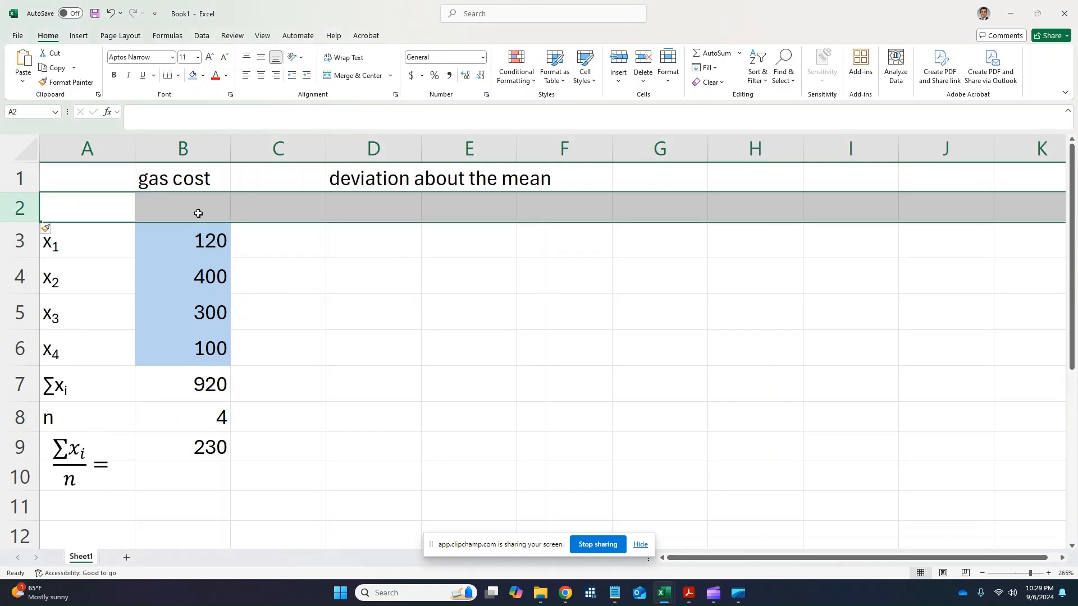
pyautogui.click(197, 212)
pyautogui.write('xi')
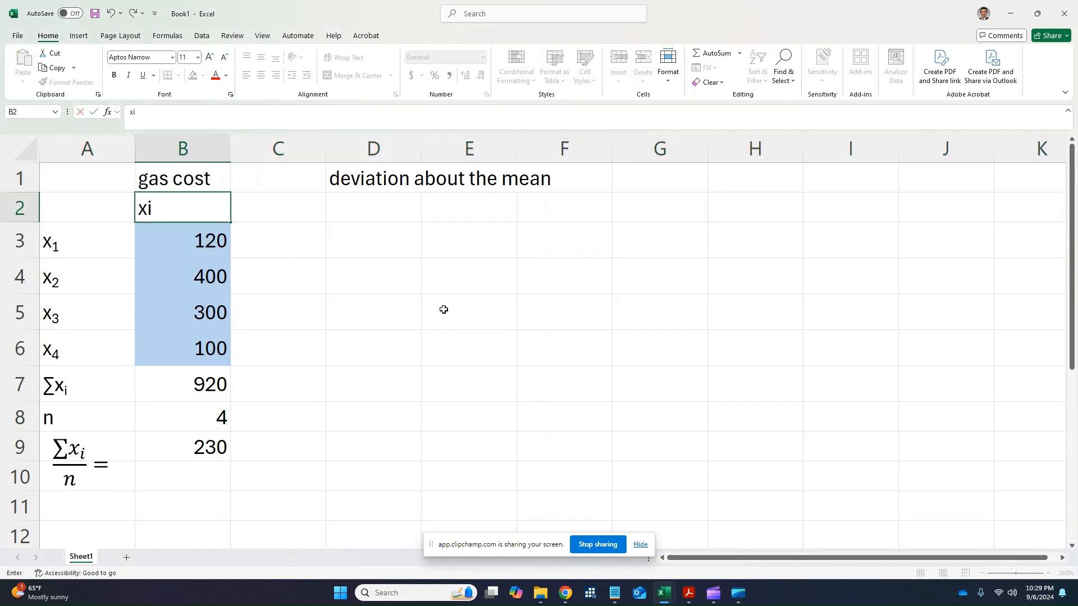
pyautogui.press('Tab')
pyautogui.press('Tab')
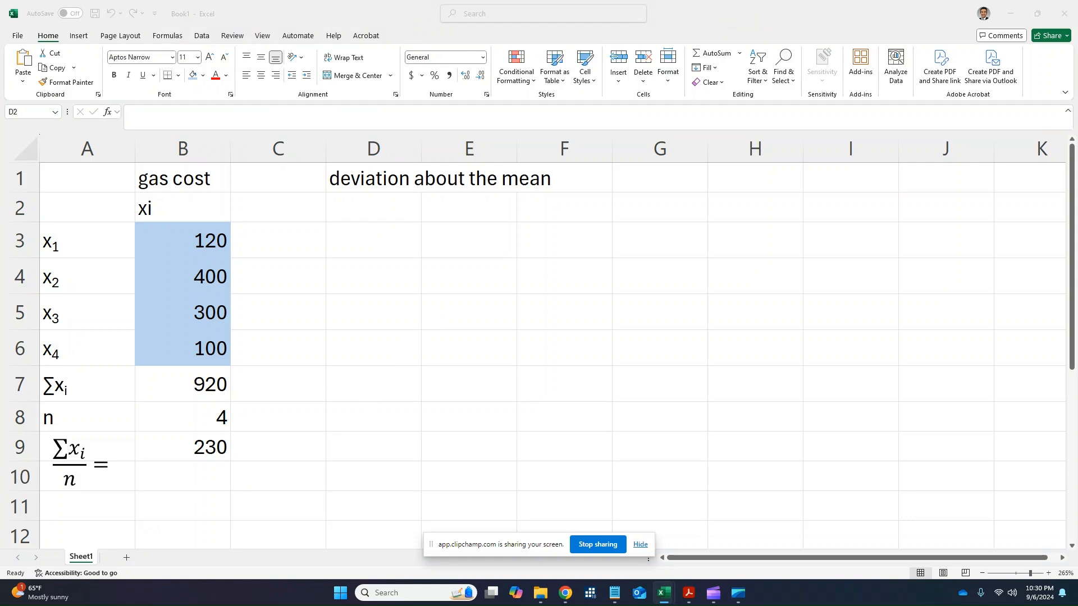
# Paste the copied equation xᵢ − x̄ over cell D2 and shift it slightly within the cell
pyautogui.click(408, 205)
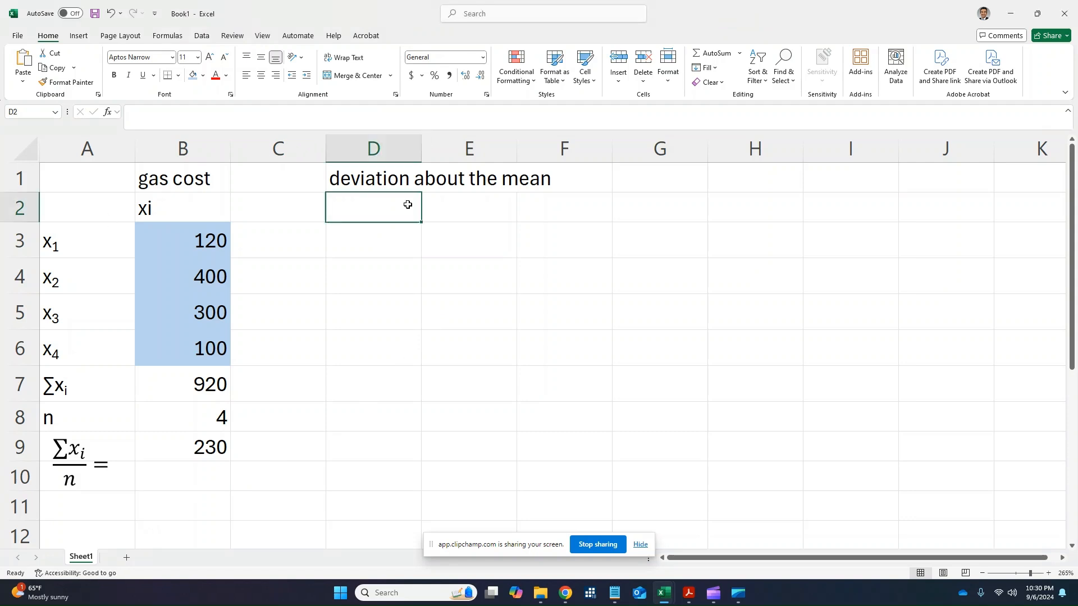
pyautogui.hotkey('ctrl', 'v')
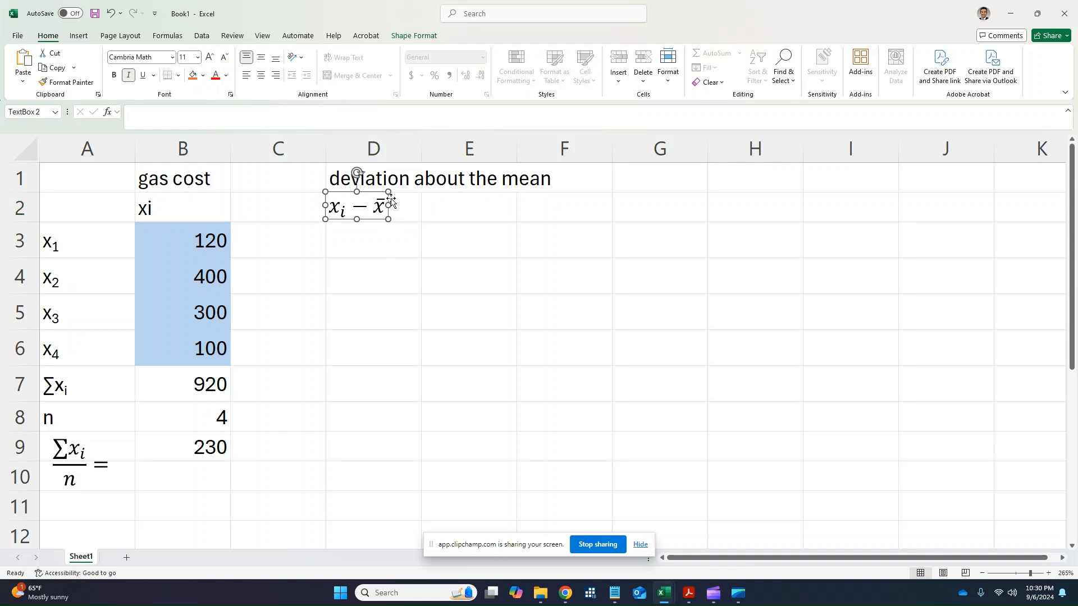
pyautogui.moveTo(388, 203); pyautogui.dragTo(393, 204)
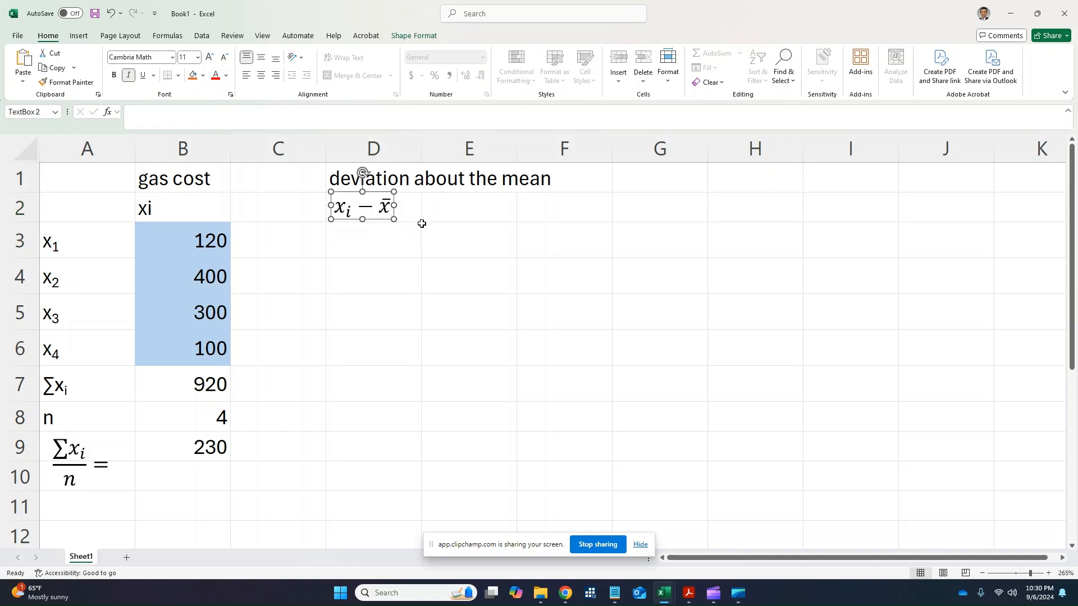
pyautogui.click(55, 467)
pyautogui.write('x\x08')
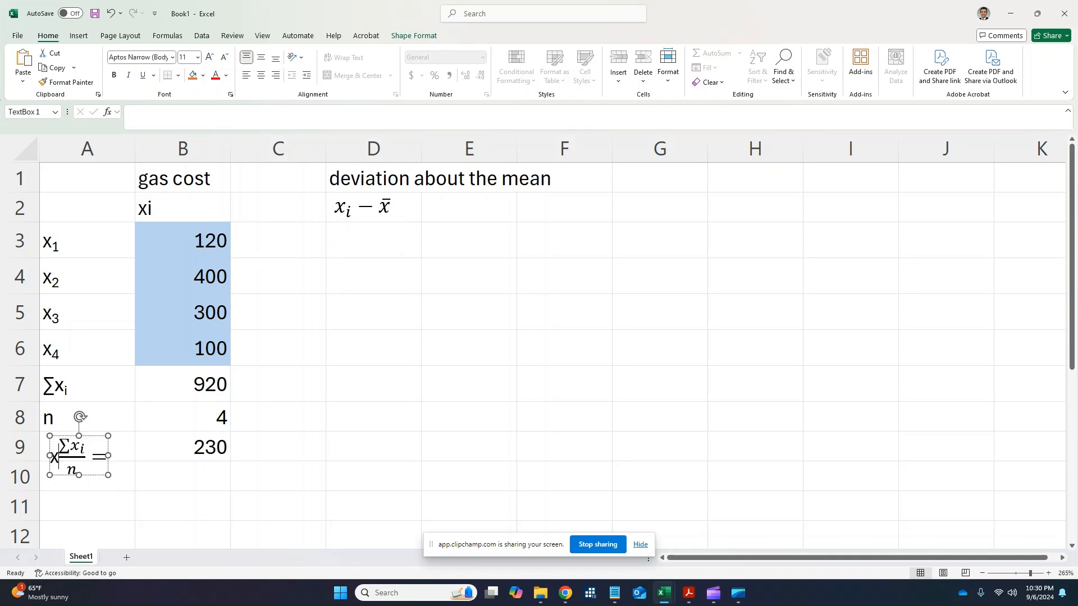
pyautogui.press('BackSpace')
pyautogui.press('BackSpace')
pyautogui.press('BackSpace')
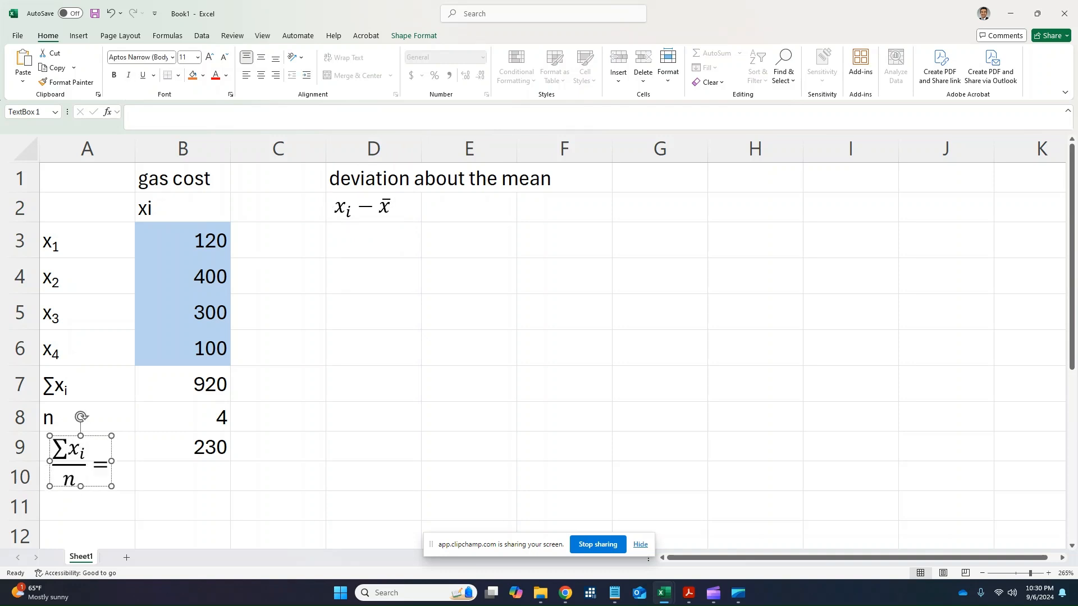
# Add x̄ = in front of the fraction in the mean equation in column A
pyautogui.hotkey('ctrl', 'a')
pyautogui.write('\\')
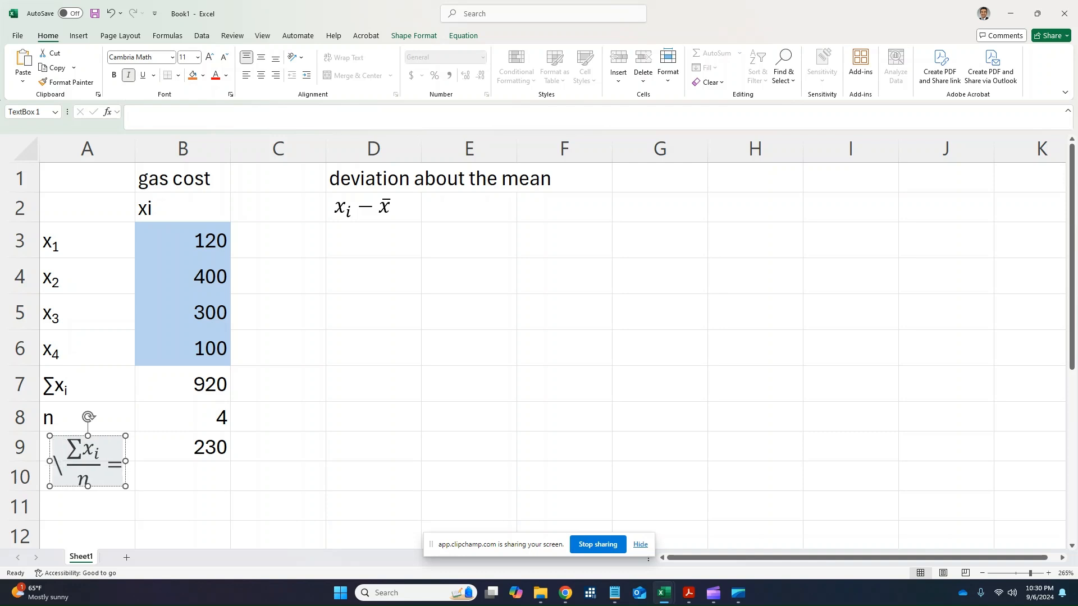
pyautogui.press('BackSpace')
pyautogui.write('x')
pyautogui.write('\\bar ')
pyautogui.write('=')
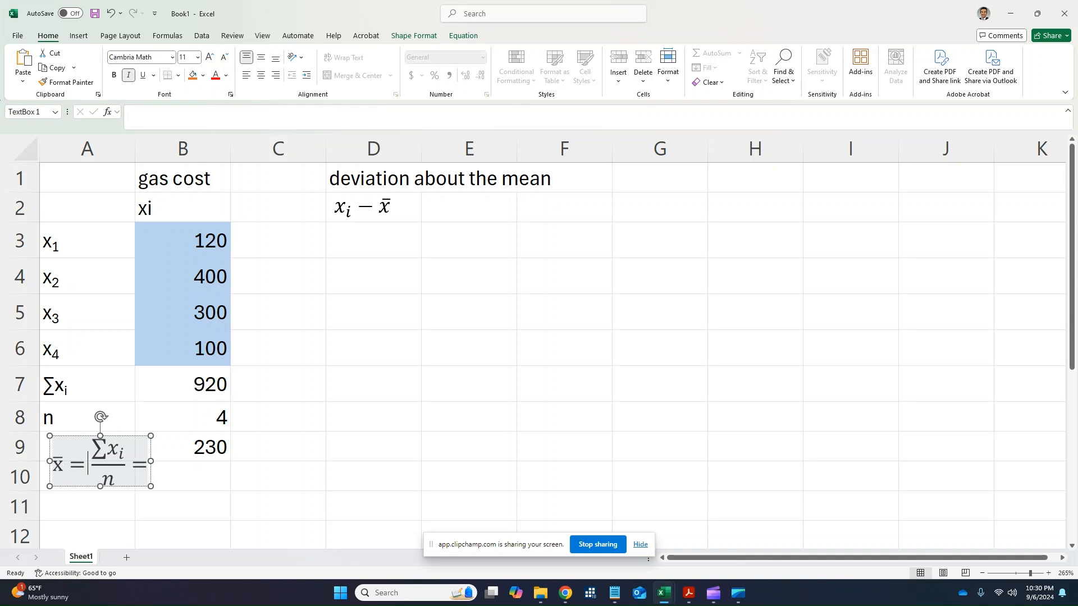
pyautogui.click(368, 444)
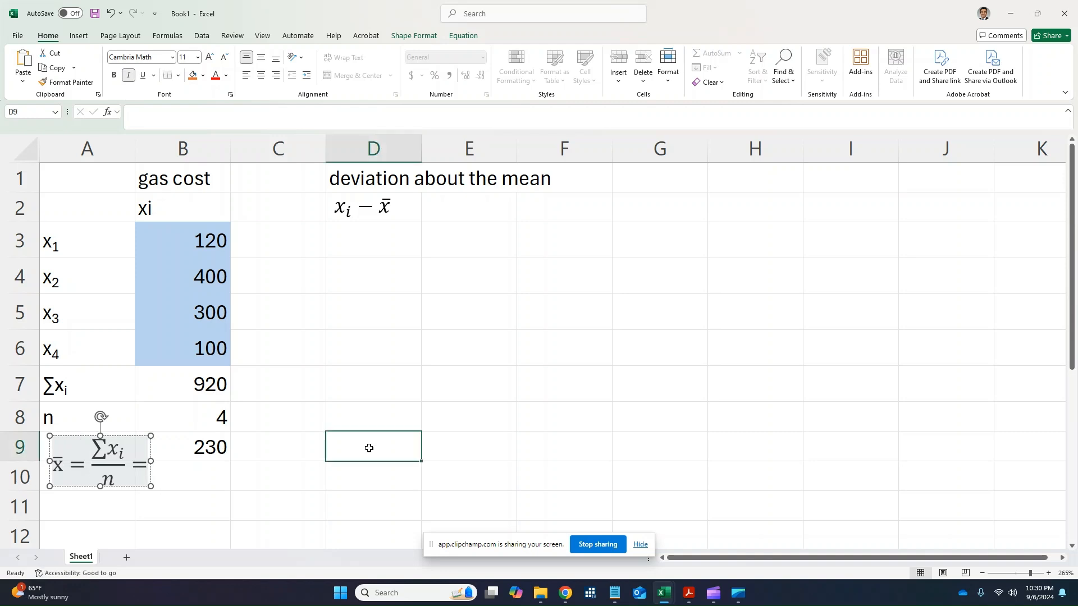
pyautogui.click(204, 451)
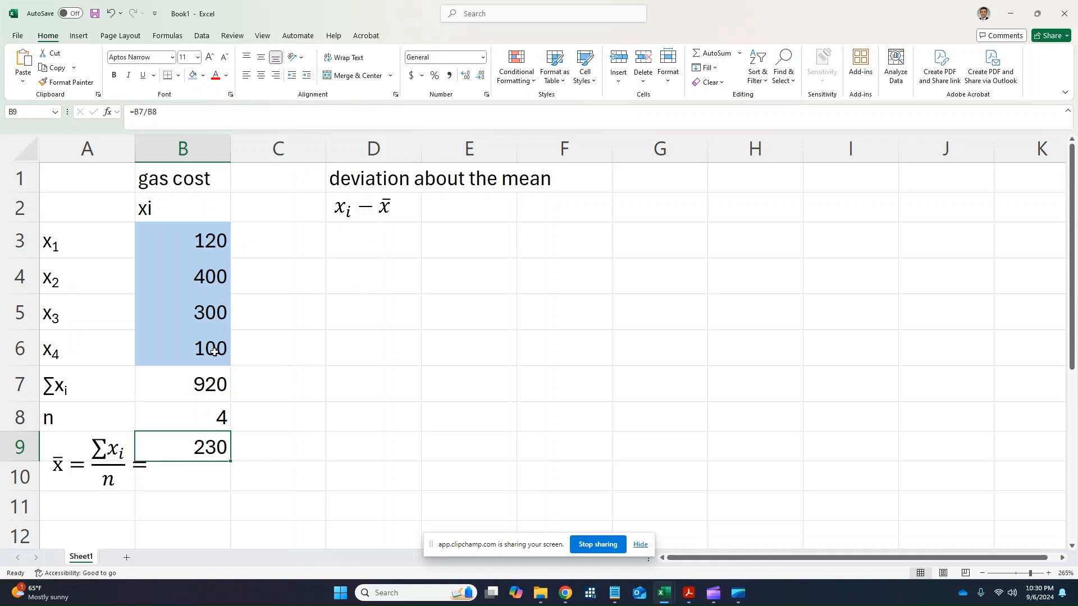
# Reference the mean in cell C3 with the formula =B$9 and fill it down to C6
pyautogui.click(301, 241)
pyautogui.write('=')
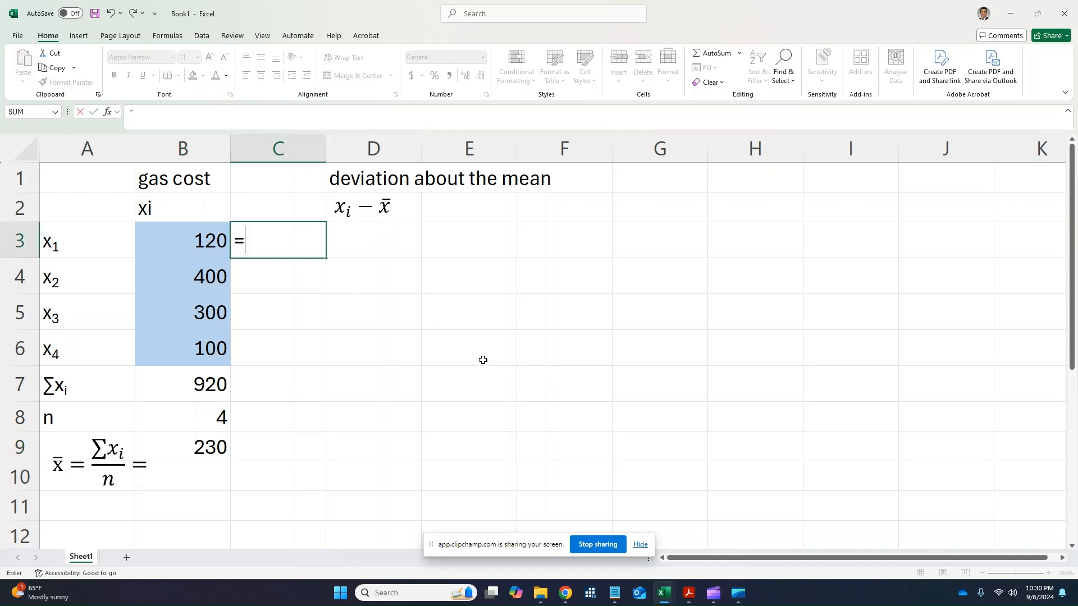
pyautogui.press('Down')
pyautogui.press('Down')
pyautogui.press('Down')
pyautogui.press('Down')
pyautogui.press('Down')
pyautogui.press('Down')
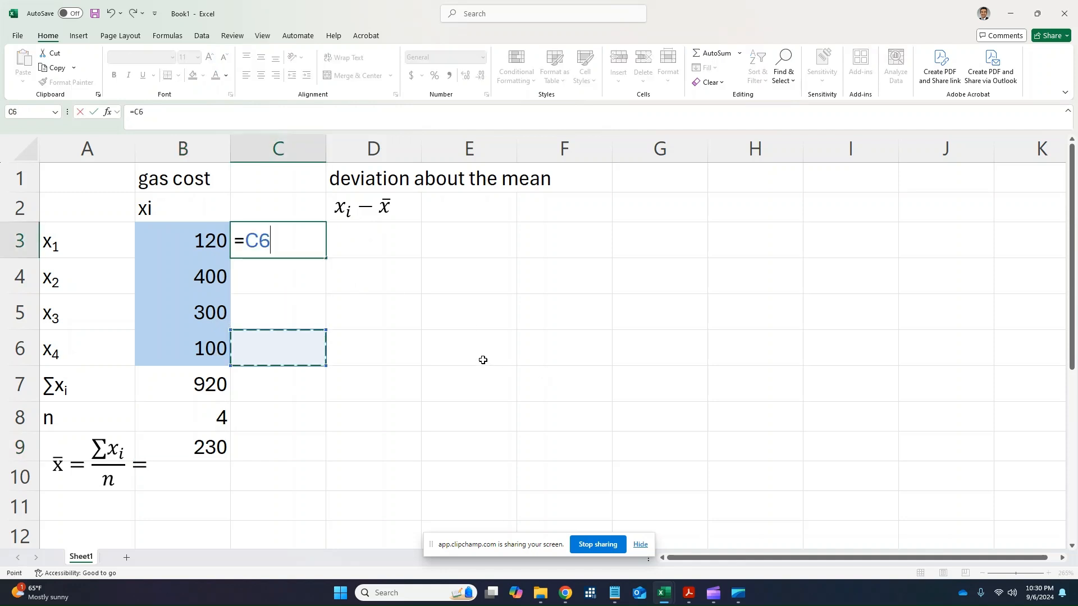
pyautogui.press('Left')
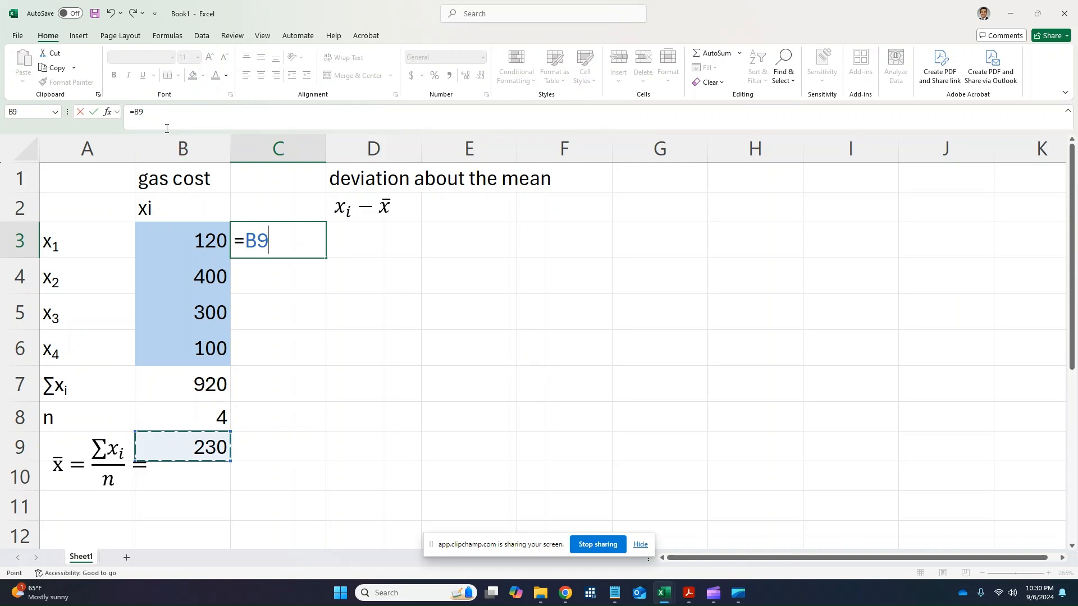
pyautogui.press('F2')
pyautogui.write('$')
pyautogui.press('Return')
pyautogui.click(316, 241)
pyautogui.moveTo(328, 257); pyautogui.dragTo(312, 353)
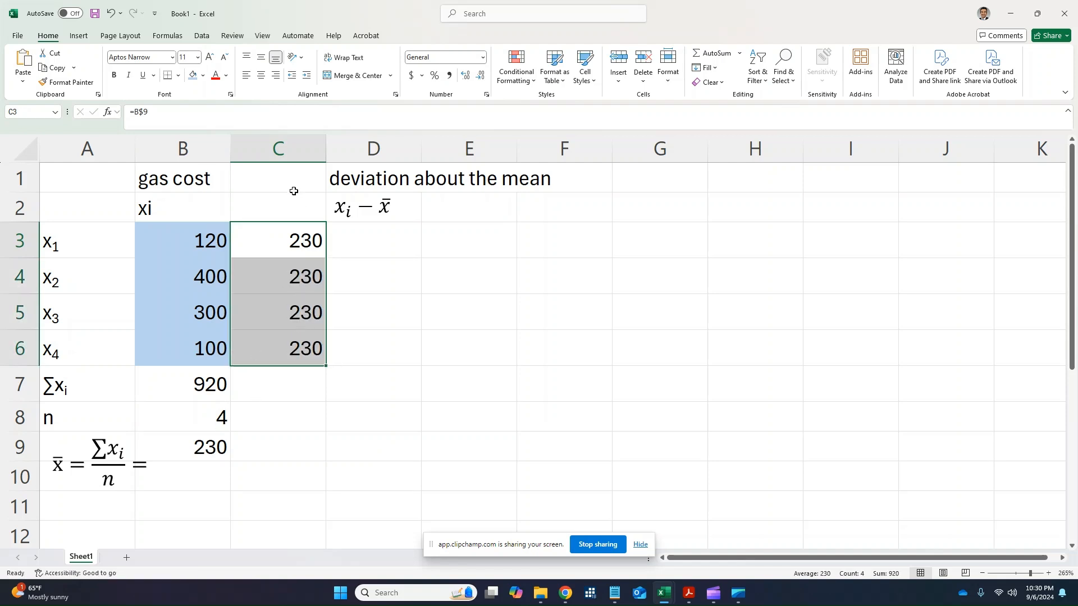
# Paste the copied x̄ symbol over cell C2 as the heading of the mean column
pyautogui.click(291, 209)
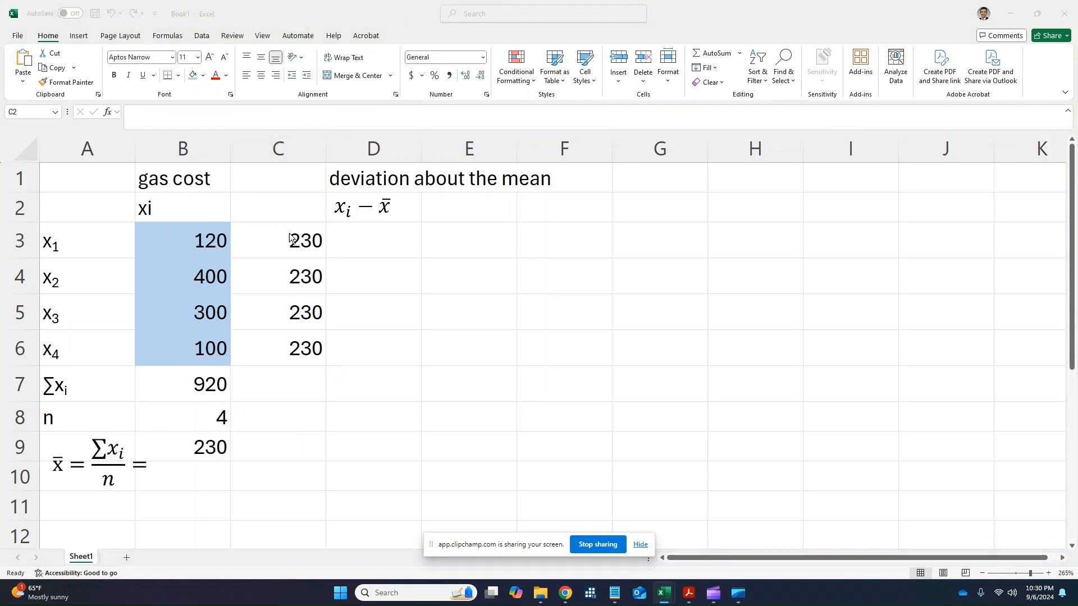
pyautogui.click(312, 211)
pyautogui.hotkey('ctrl', 'v')
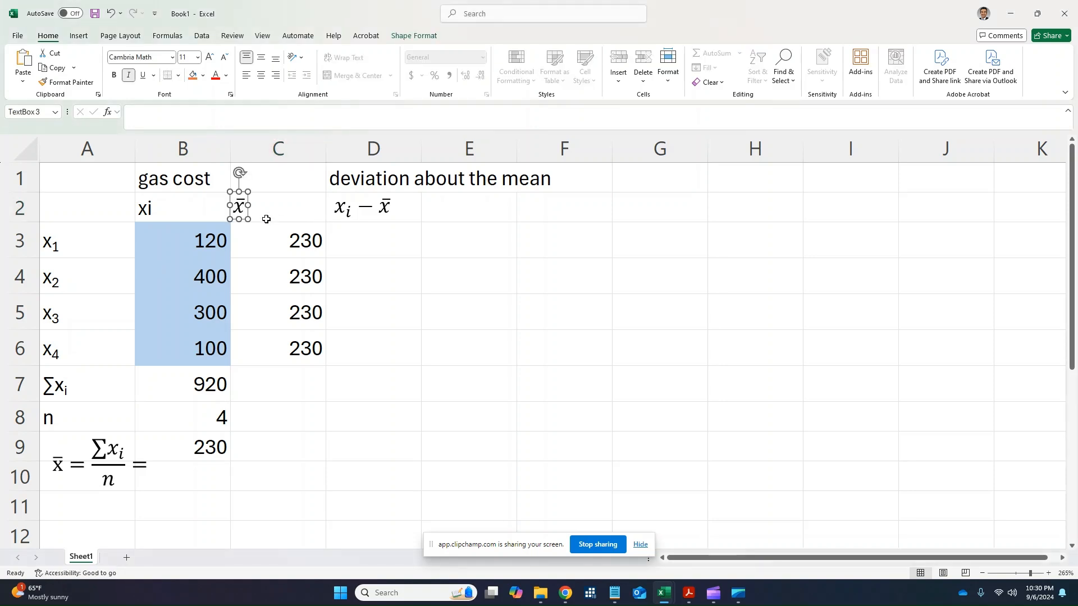
# Centre the x̄ symbol over cell C2 and enter the heading sample mean in cell C1
pyautogui.moveTo(249, 197); pyautogui.dragTo(297, 201)
pyautogui.click(276, 177)
pyautogui.write('sample mean')
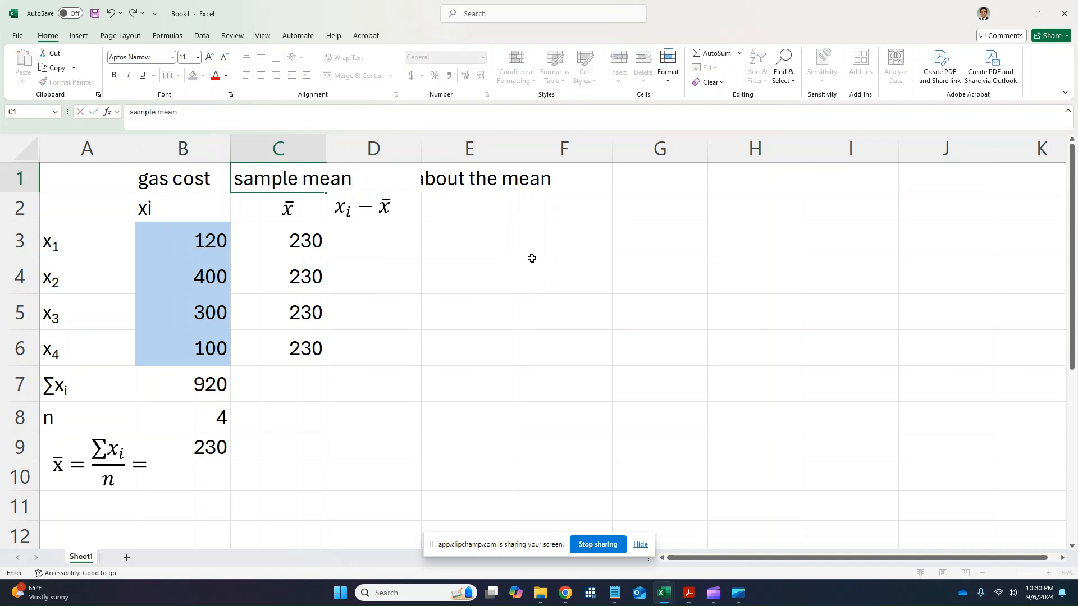
pyautogui.press('Return')
# Calculate the first deviation in cell D3 with the formula =B3-C3 and fill it down to D6
pyautogui.press('Right')
pyautogui.press('Down')
pyautogui.press('Up')
pyautogui.press('Down')
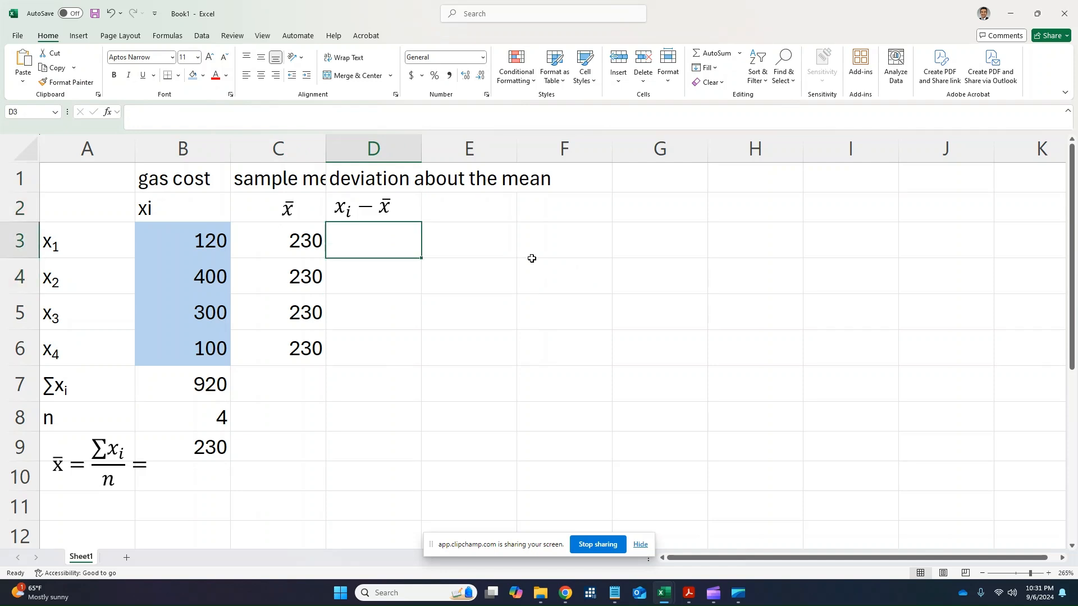
pyautogui.write('=')
pyautogui.press('Left')
pyautogui.press('Left')
pyautogui.write('-')
pyautogui.press('Left')
pyautogui.press('Return')
pyautogui.press('Up')
pyautogui.moveTo(422, 257); pyautogui.dragTo(420, 360)
pyautogui.click(403, 247)
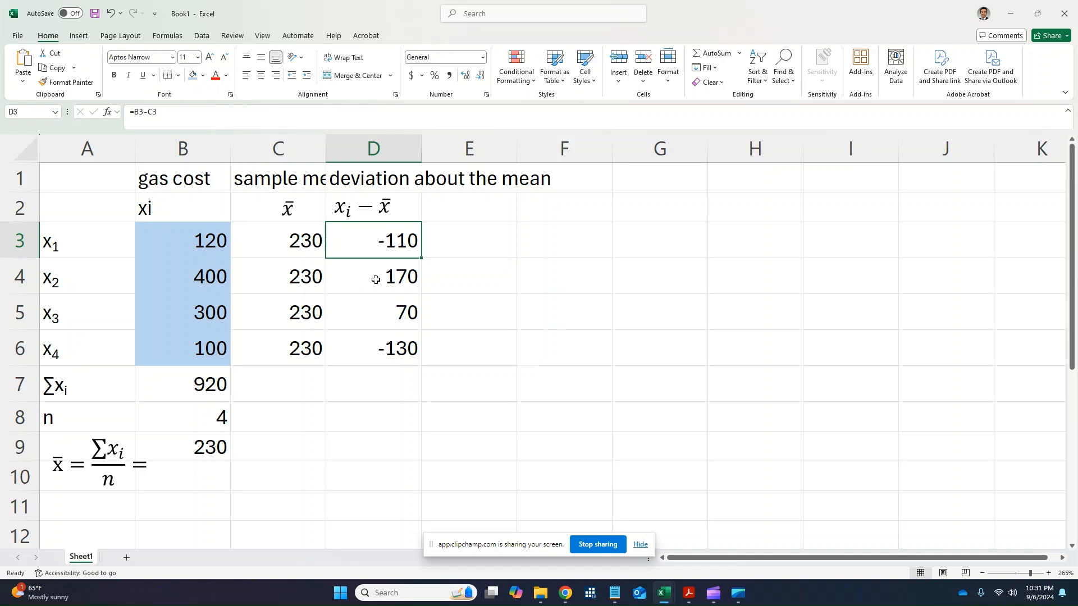
# Calculate the average of the deviations in cell D7 with the formula =AVERAGE(D3:D6)
pyautogui.click(406, 371)
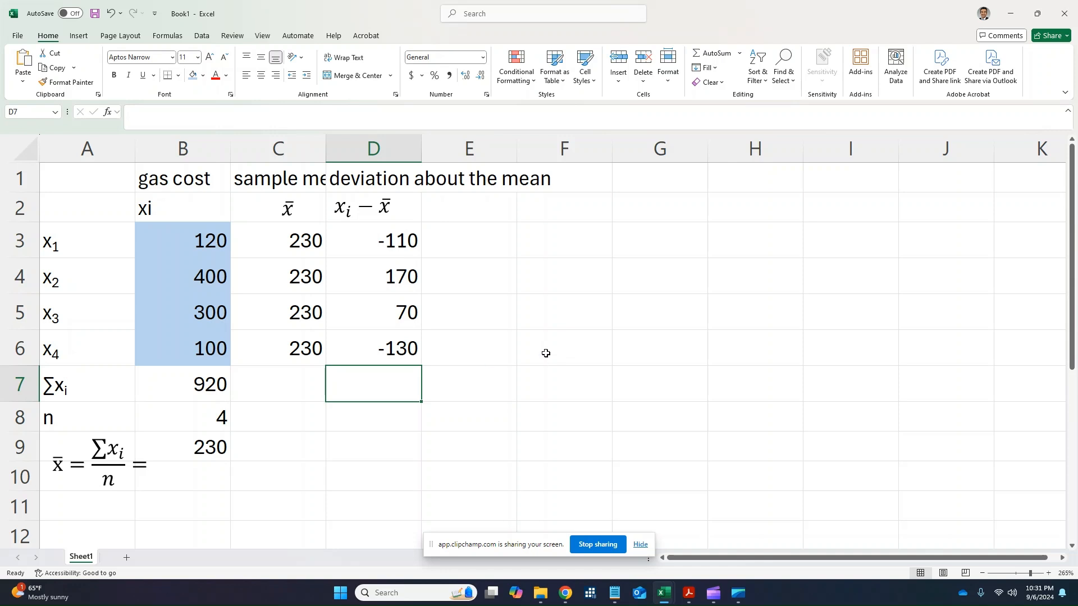
pyautogui.write('=AVERAGE(')
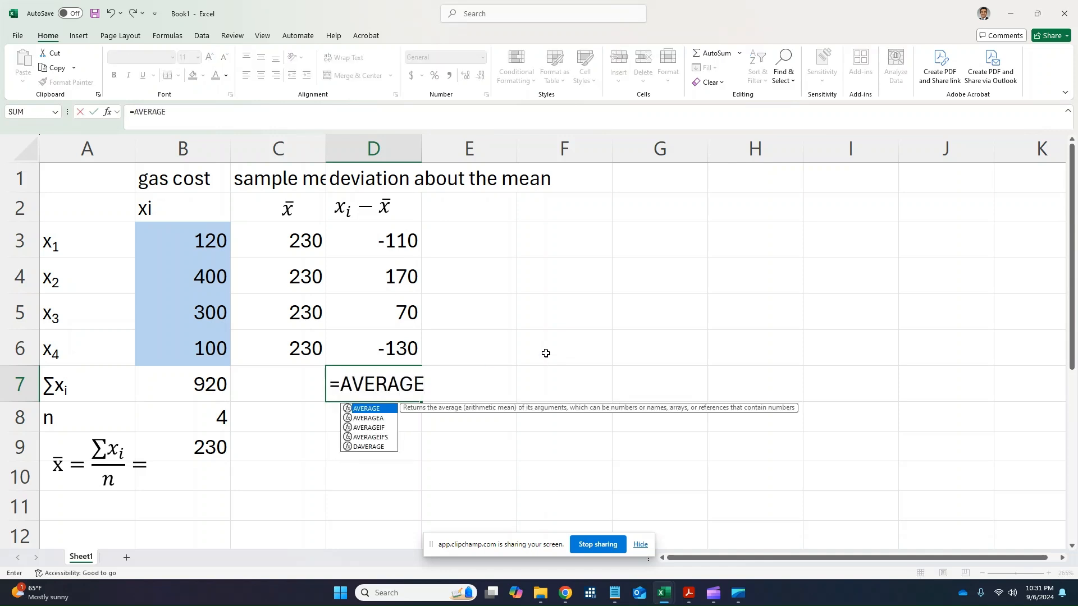
pyautogui.press('Up')
pyautogui.hotkey('shift', 'Up')
pyautogui.hotkey('shift', 'Up')
pyautogui.hotkey('shift', 'Up')
pyautogui.write(')')
pyautogui.press('Return')
pyautogui.press('Up')
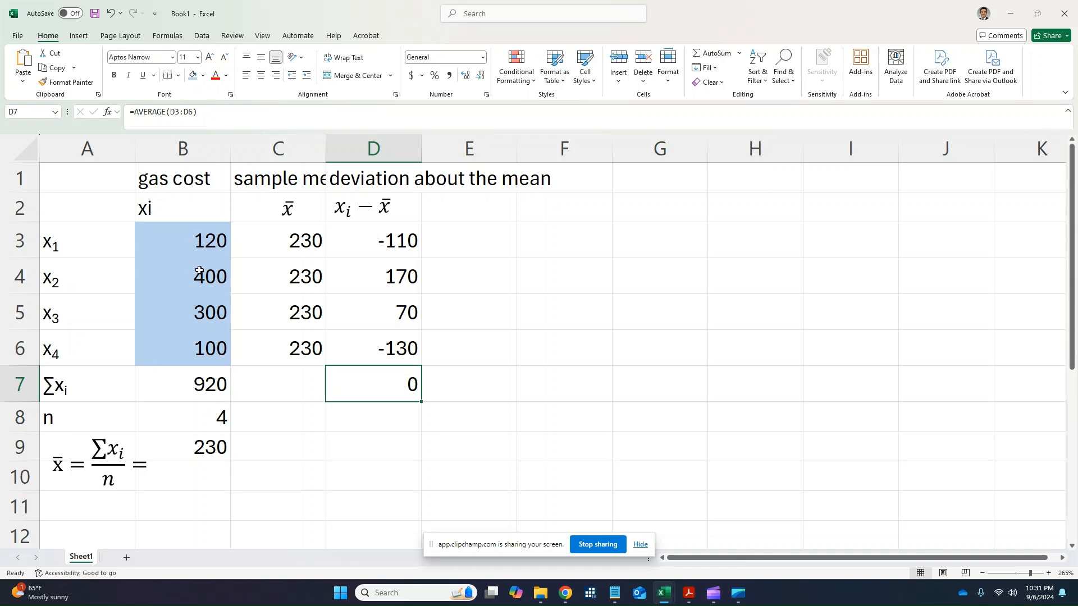
# Review the mean and the deviations, and clear the average from cell D7
pyautogui.click(211, 450)
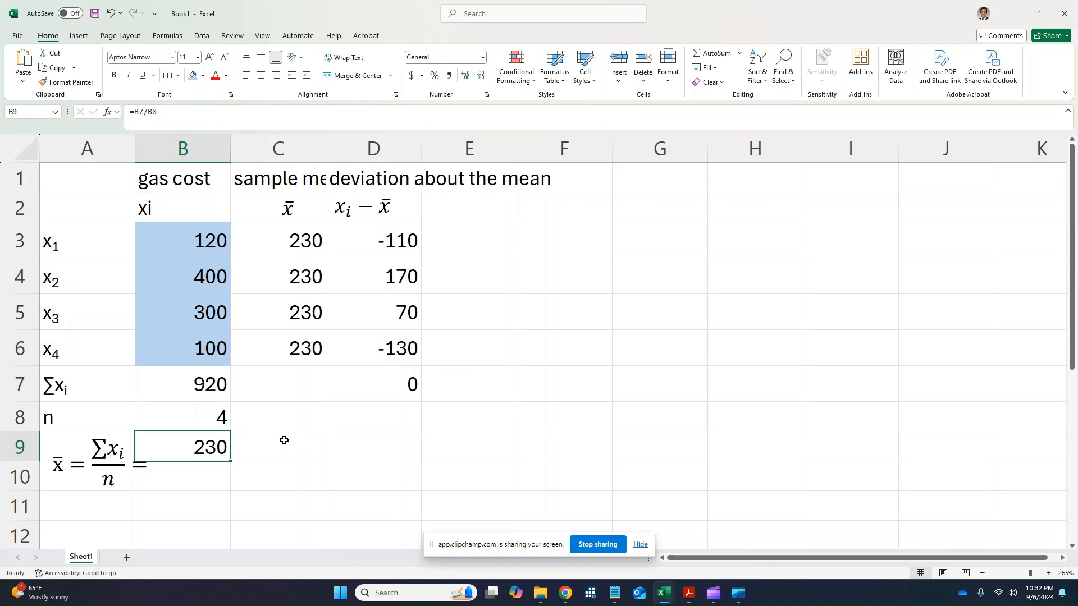
pyautogui.moveTo(369, 232); pyautogui.dragTo(361, 357)
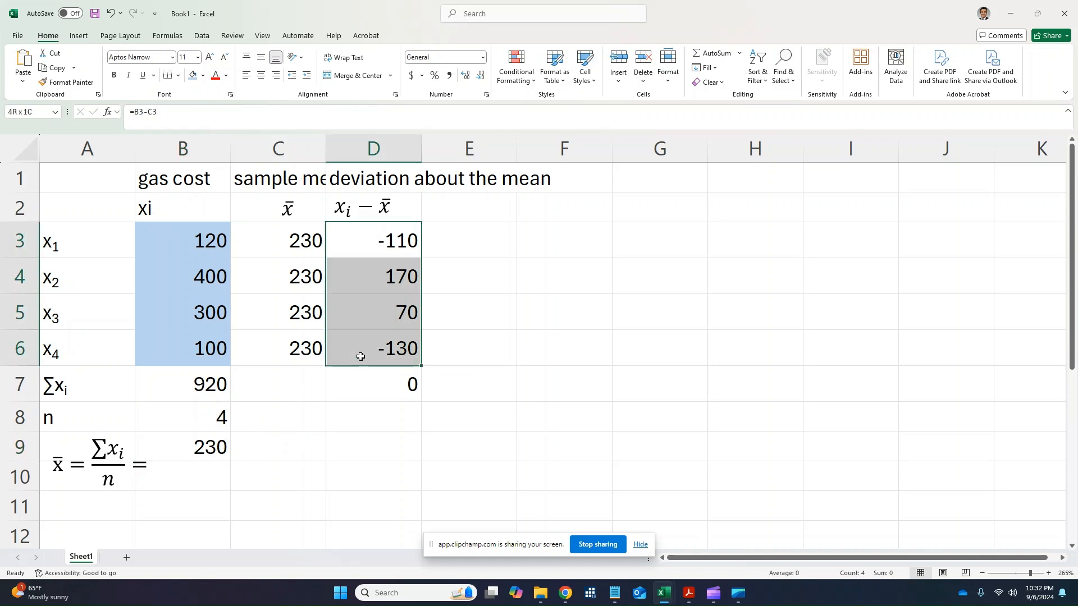
pyautogui.click(370, 382)
pyautogui.click(468, 204)
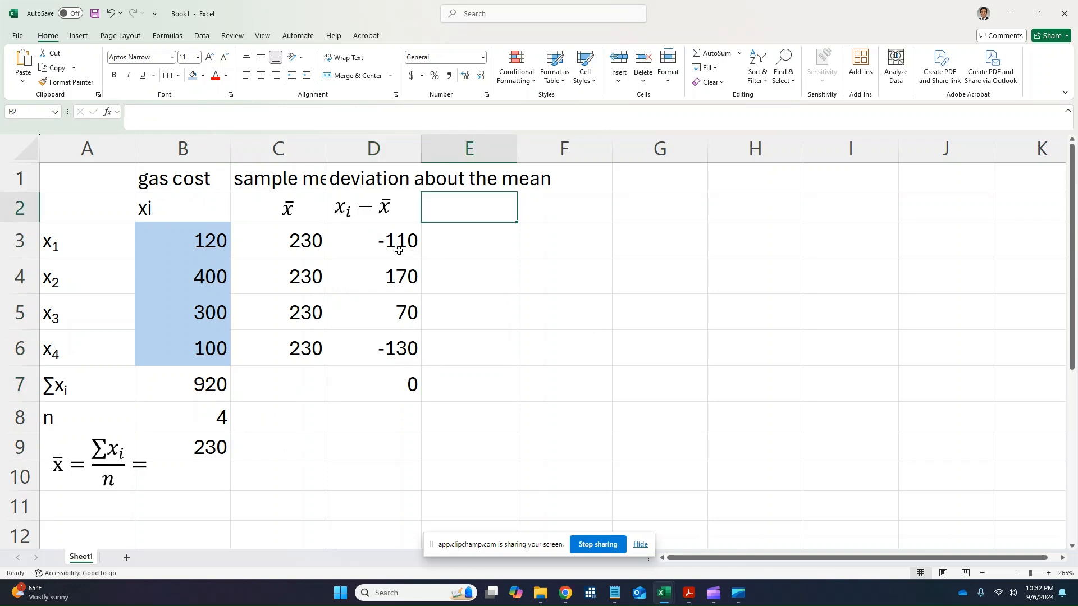
pyautogui.click(403, 385)
pyautogui.press('Delete')
# Paste the copied equation (xᵢ − x̄)² over cell E2 as the heading of the squared-deviation column
pyautogui.click(456, 205)
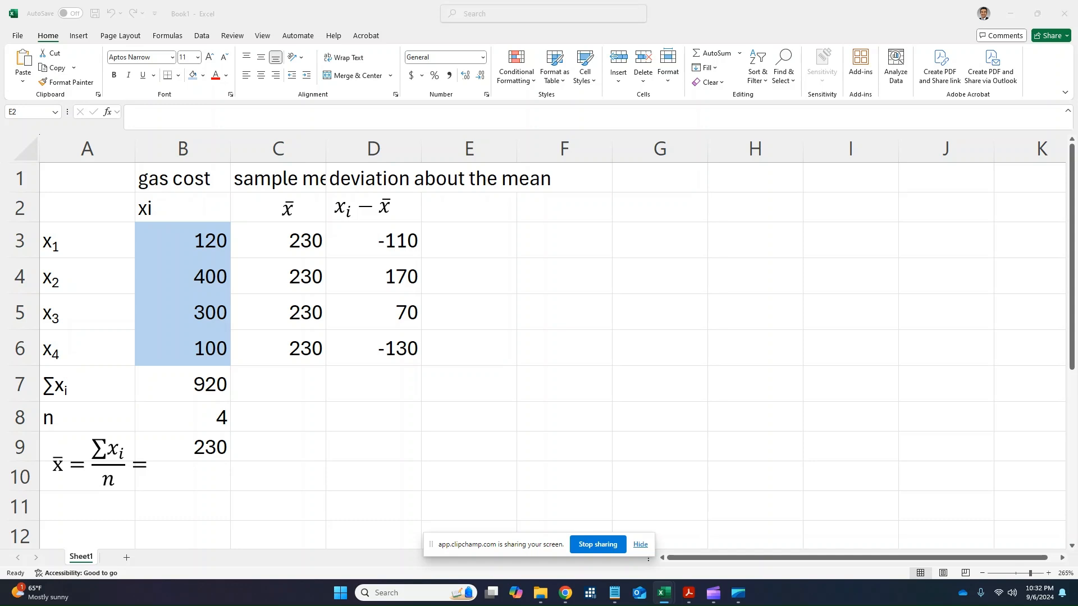
pyautogui.click(467, 208)
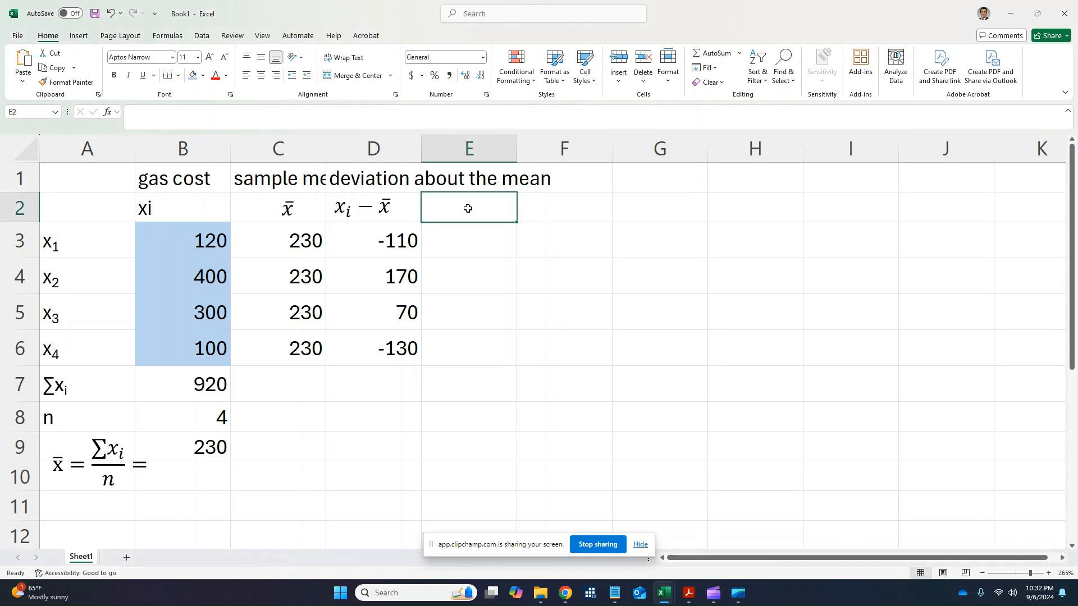
pyautogui.hotkey('ctrl', 'v')
# Square the first deviation in cell E3 with the formula =D3^2 and fill it down to E6
pyautogui.click(472, 233)
pyautogui.write('=')
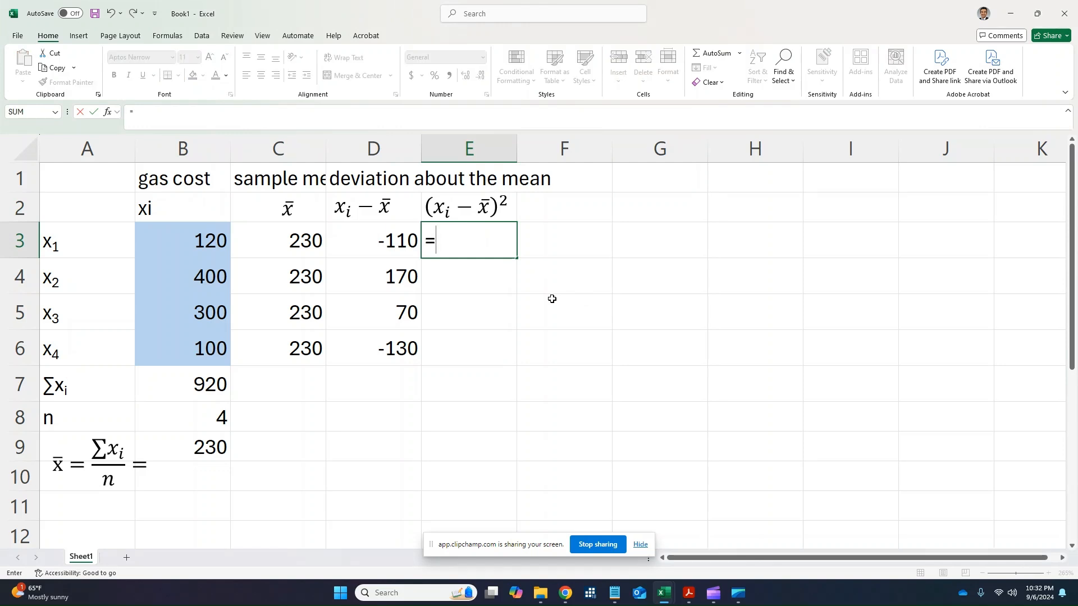
pyautogui.press('Left')
pyautogui.write('^2')
pyautogui.hotkey('ctrl', 'Return')
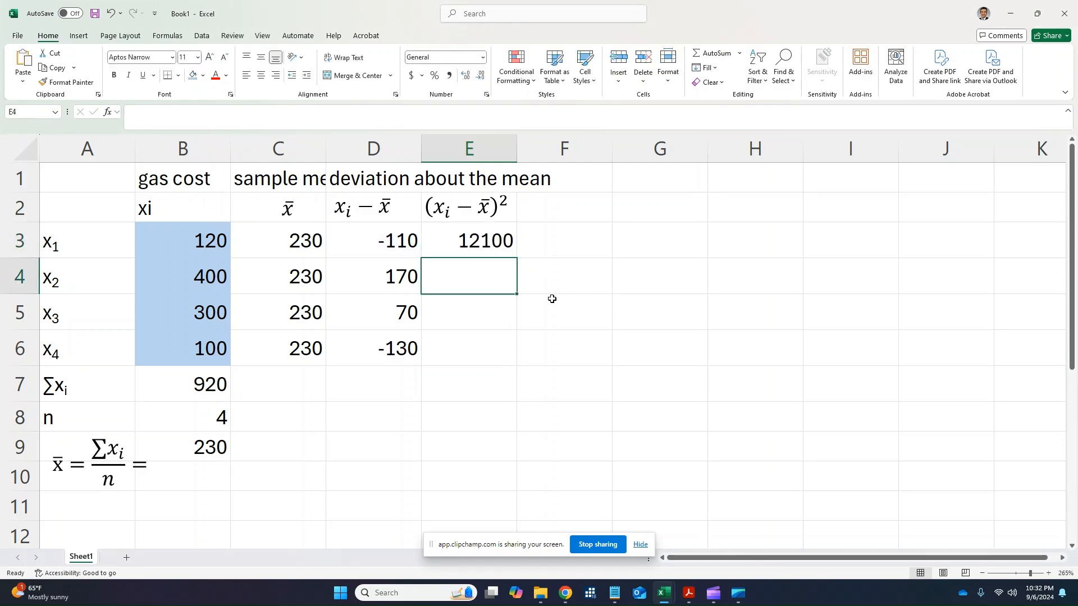
pyautogui.moveTo(516, 259); pyautogui.dragTo(509, 360)
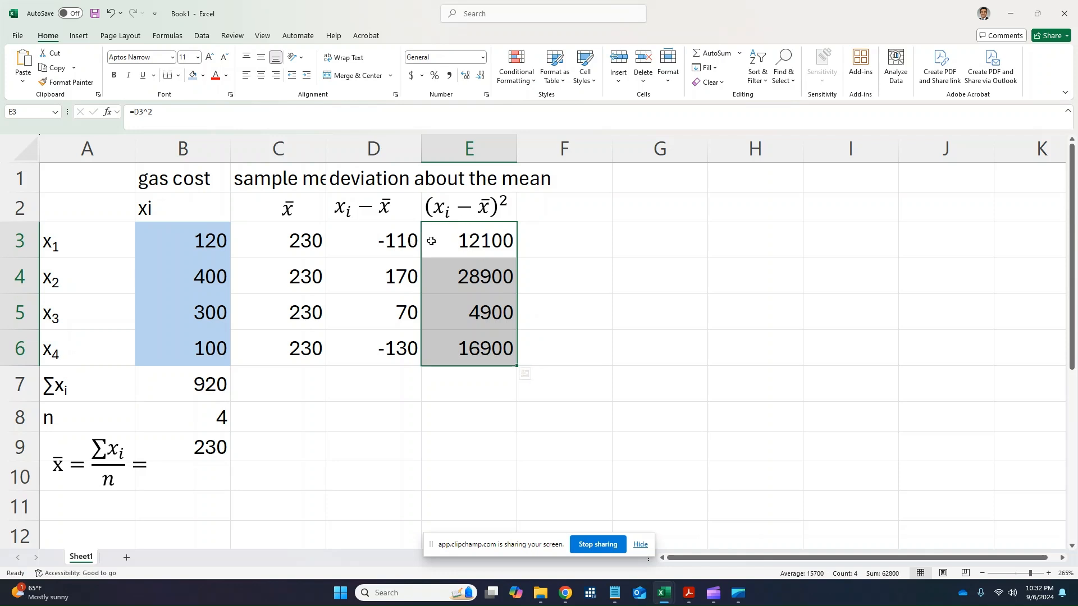
# Total the squared deviations E3:E6 in cell E7 with a SUM formula
pyautogui.click(466, 379)
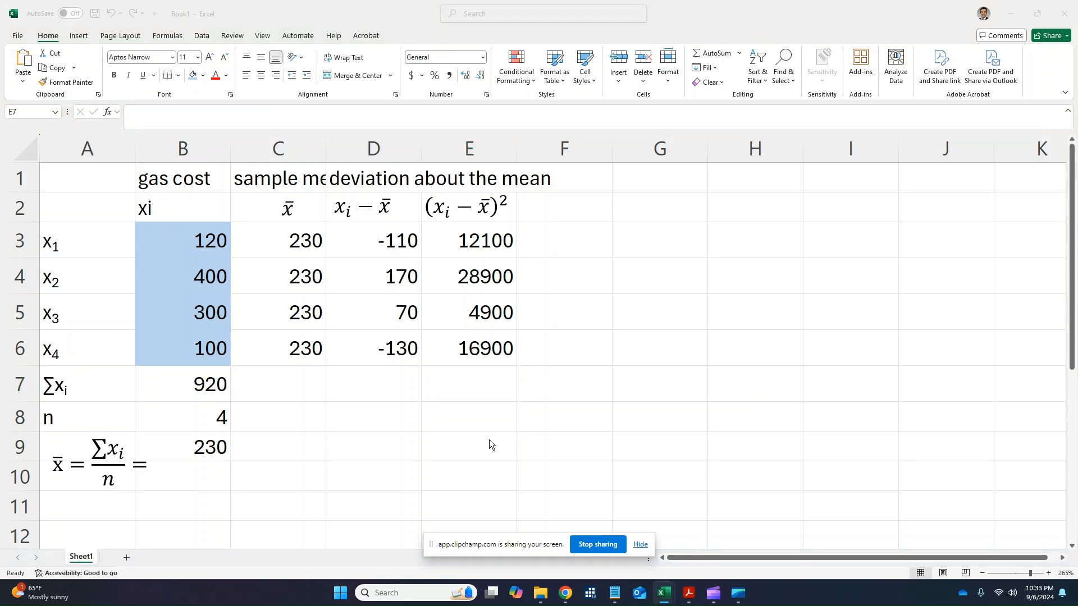
pyautogui.click(471, 378)
pyautogui.write('=')
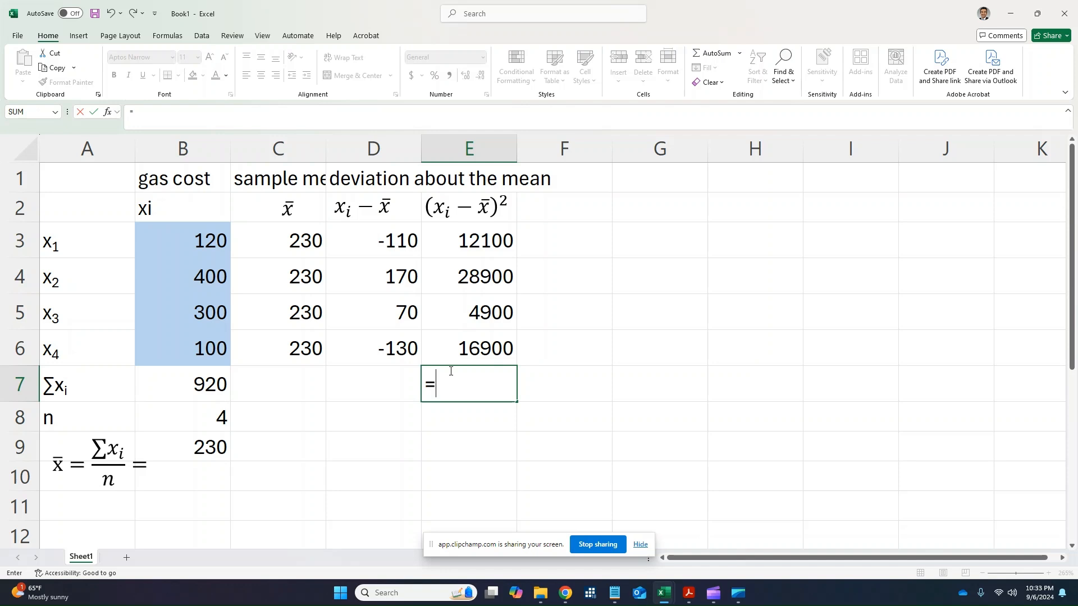
pyautogui.write('SUM(')
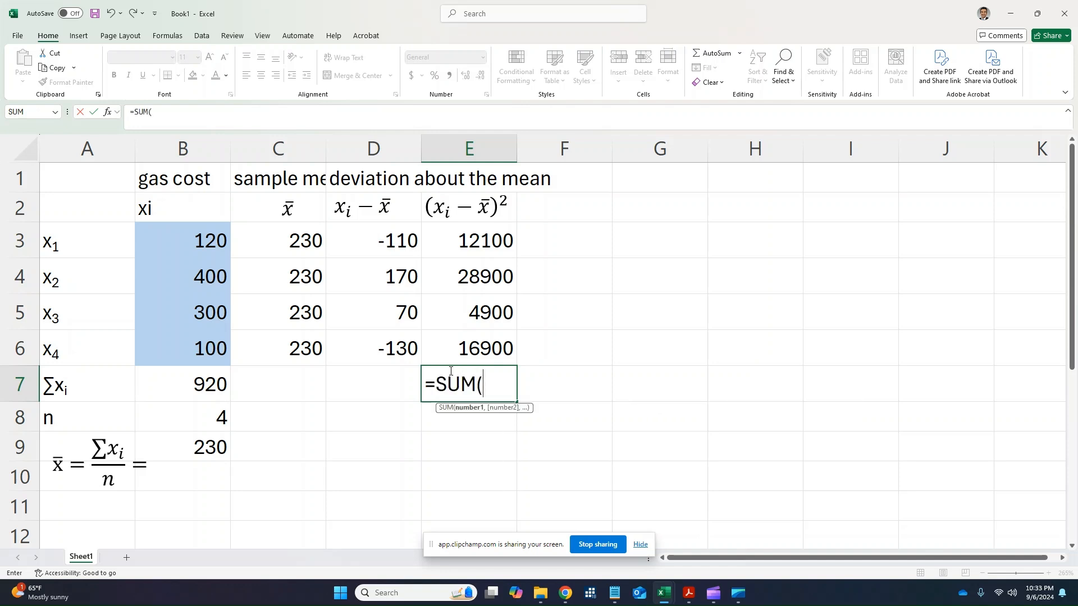
pyautogui.press('Up')
pyautogui.hotkey('shift', 'Up')
pyautogui.hotkey('shift', 'Up')
pyautogui.hotkey('shift', 'Up')
pyautogui.write(')')
pyautogui.press('Return')
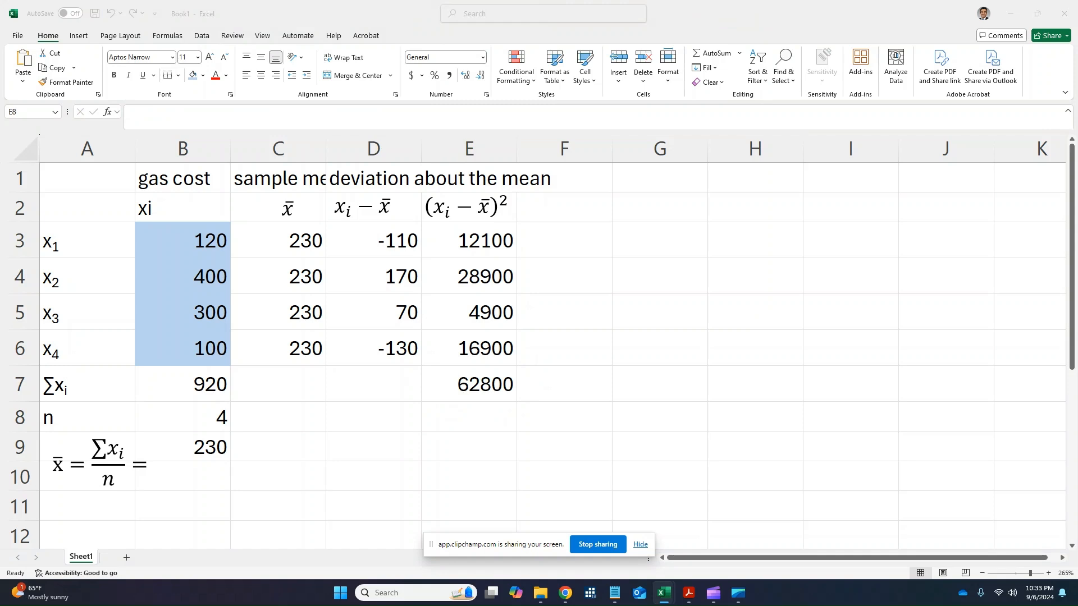
# Paste the copied equation ∑(xᵢ − x̄)² over cell D7, shift it slightly and add = at its end
pyautogui.click(384, 385)
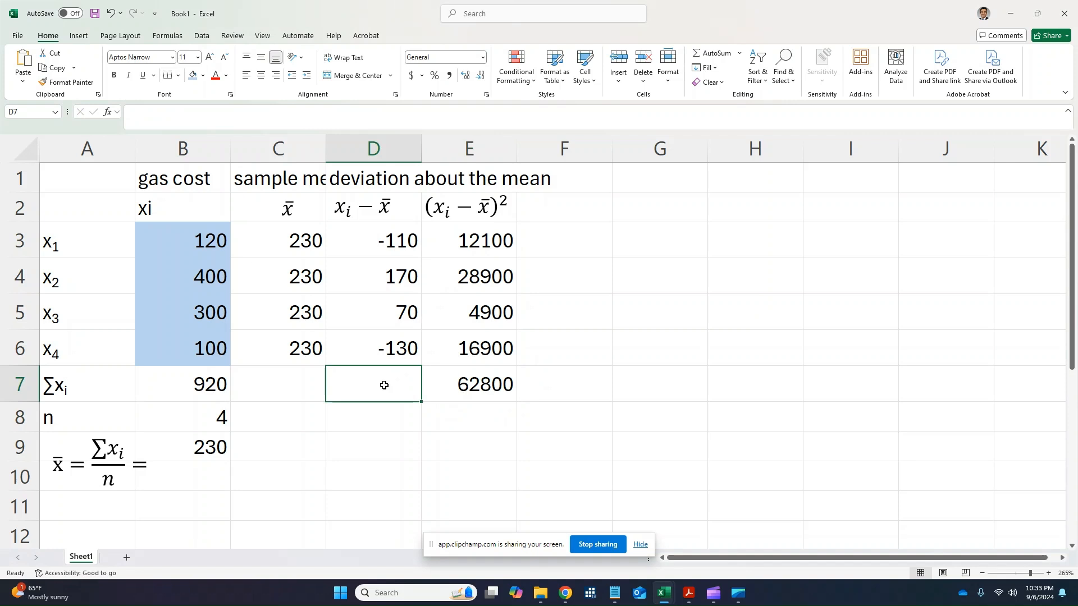
pyautogui.hotkey('ctrl', 'v')
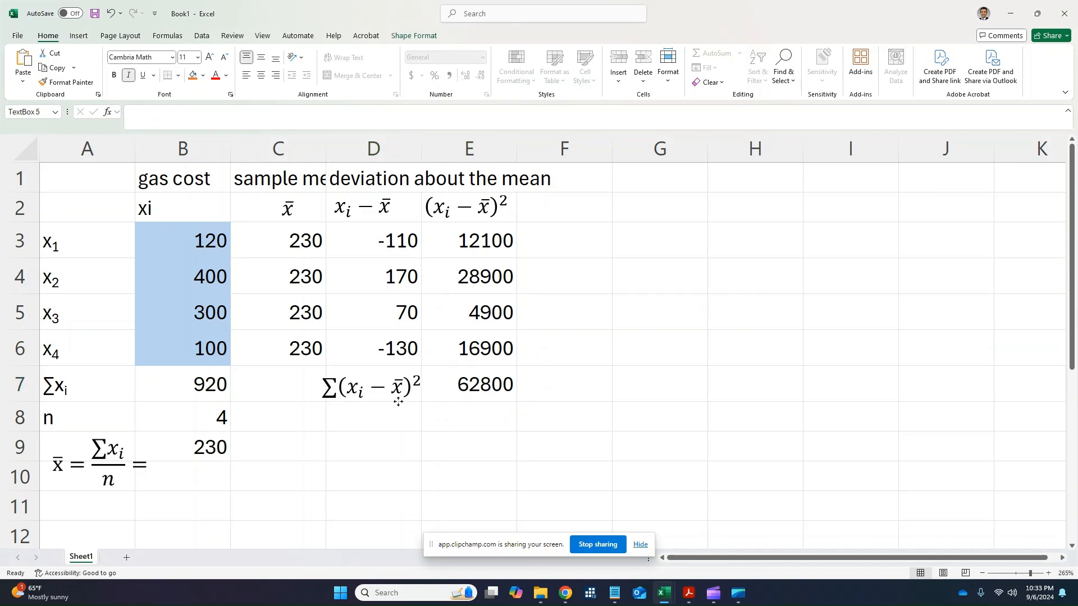
pyautogui.moveTo(398, 402); pyautogui.dragTo(394, 402)
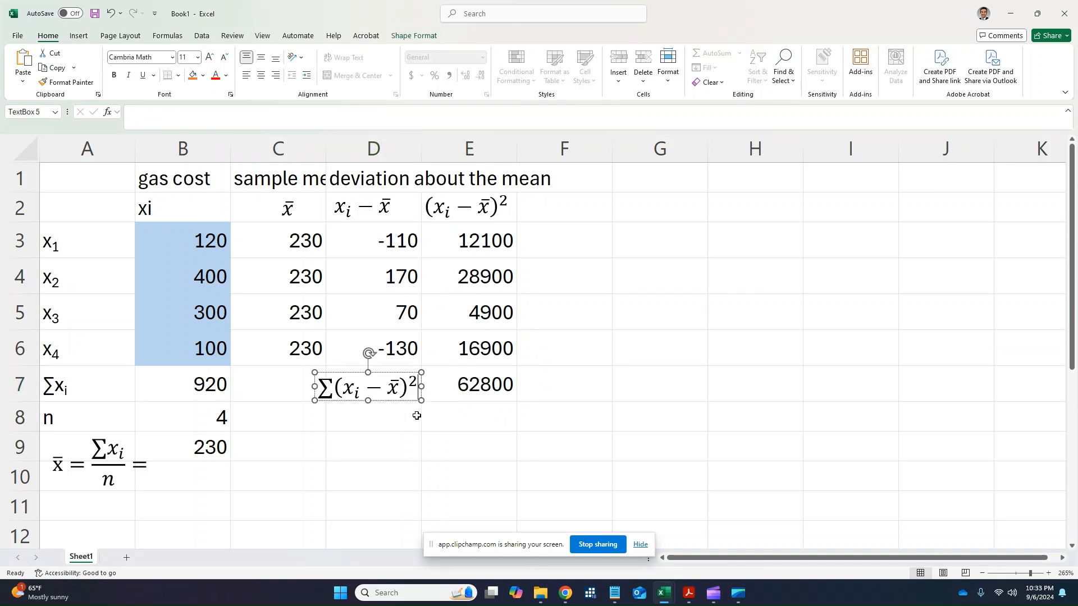
pyautogui.hotkey('ctrl', 'a')
pyautogui.write('=')
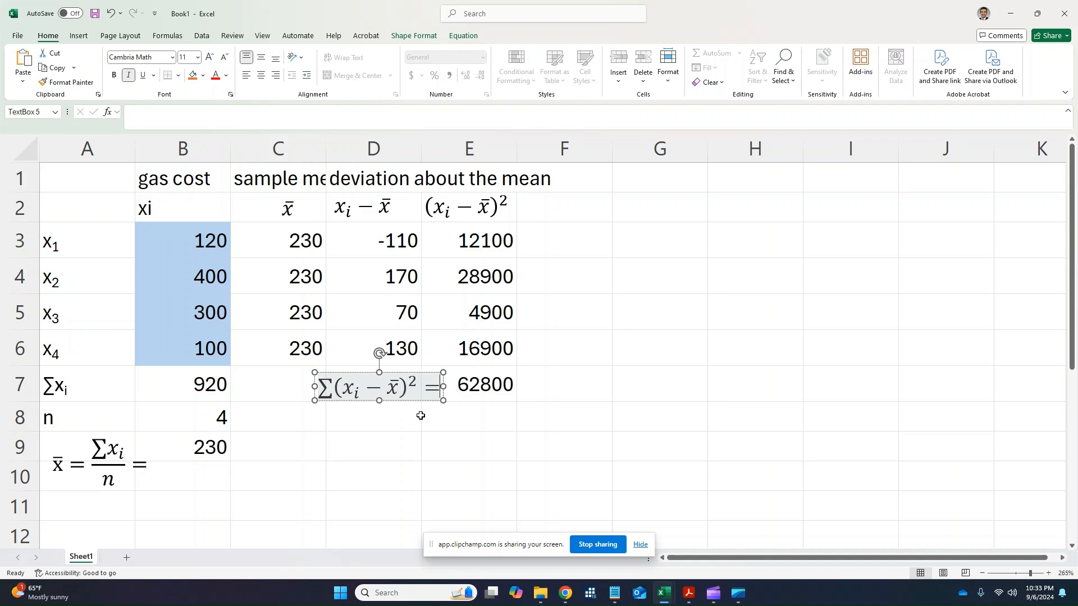
pyautogui.click(496, 421)
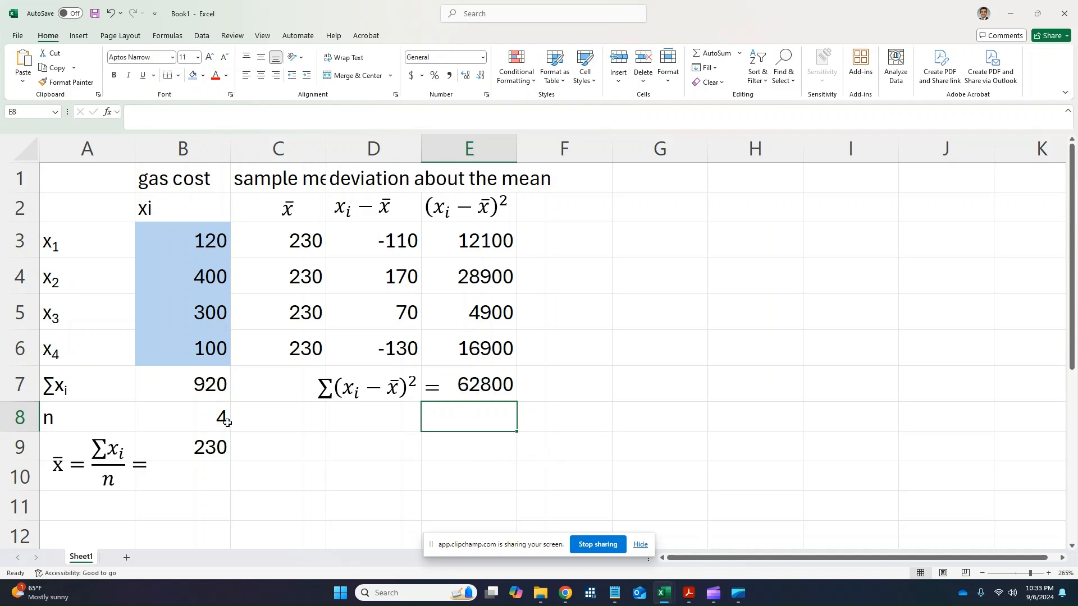
pyautogui.click(378, 420)
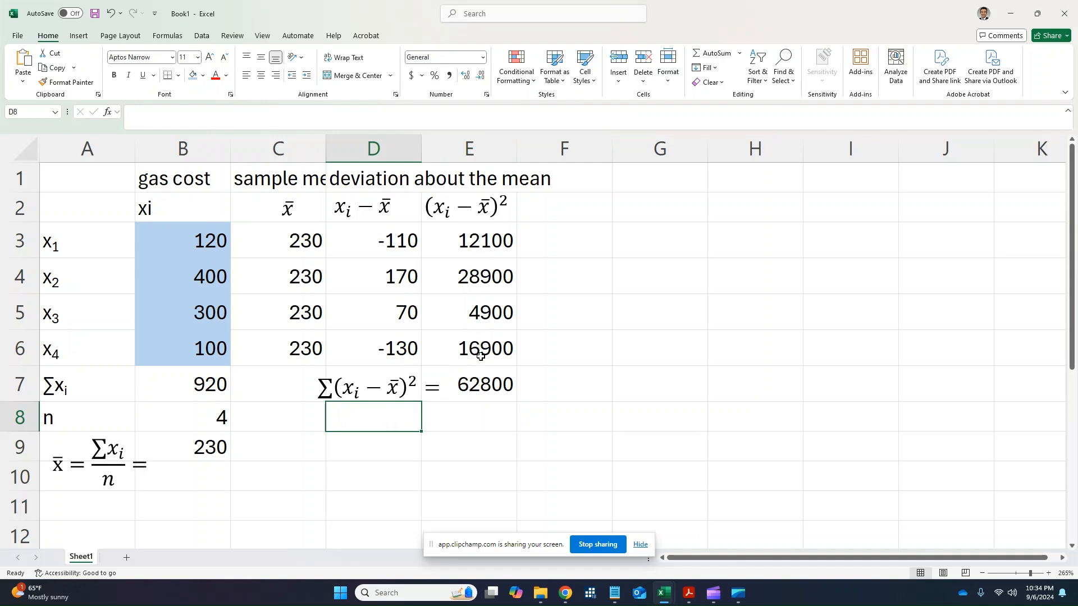
pyautogui.write('n')
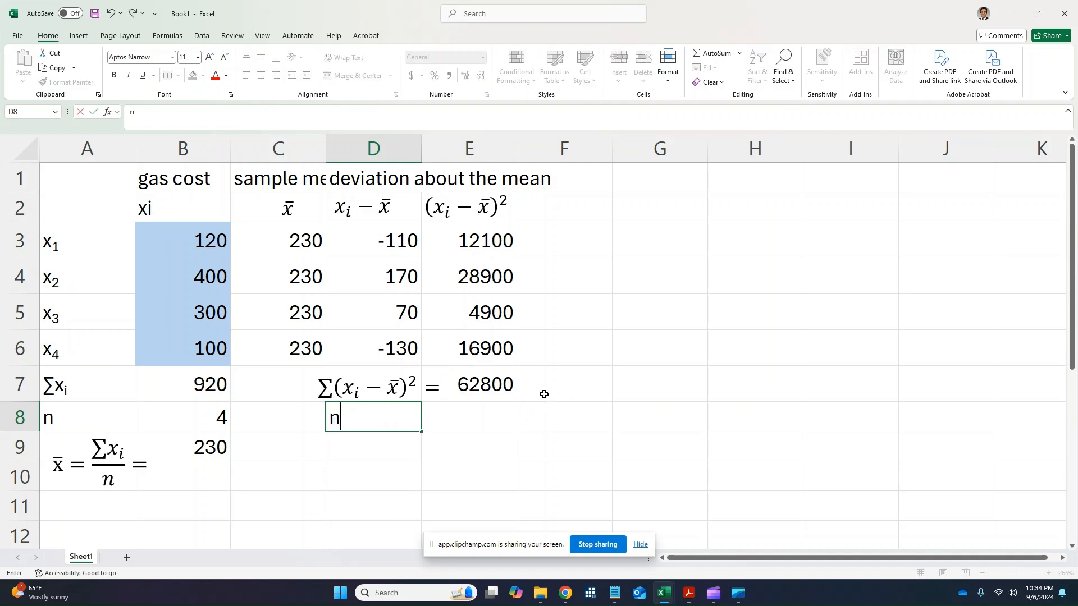
pyautogui.press('BackSpace')
pyautogui.press('Right')
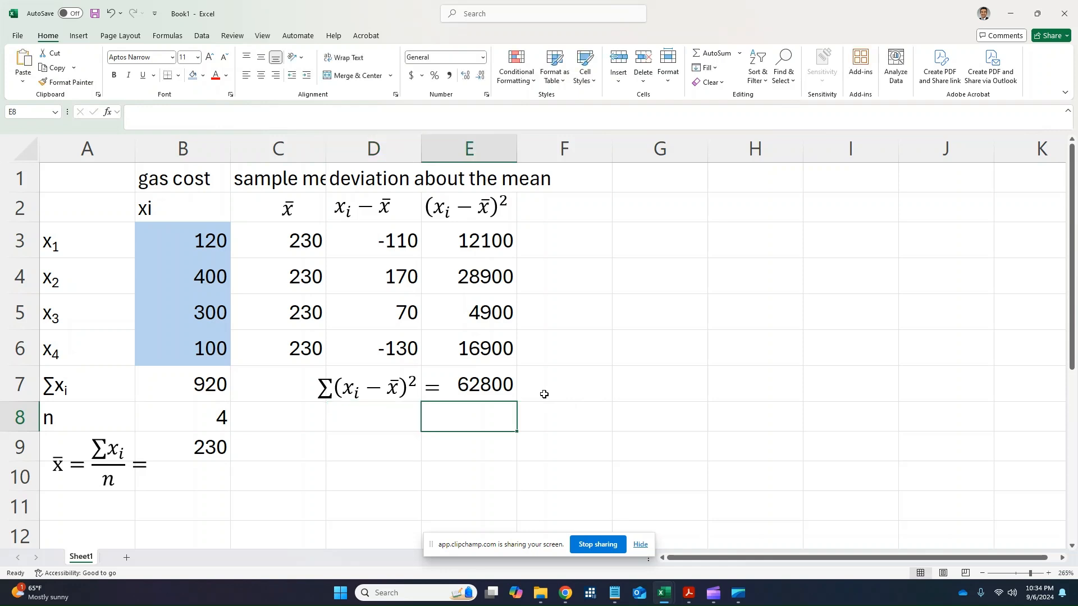
# Calculate the population variance in cell E9 with the formula =E7/4
pyautogui.press('Up')
pyautogui.press('Down')
pyautogui.press('Down')
pyautogui.write('=')
pyautogui.press('Up')
pyautogui.press('Up')
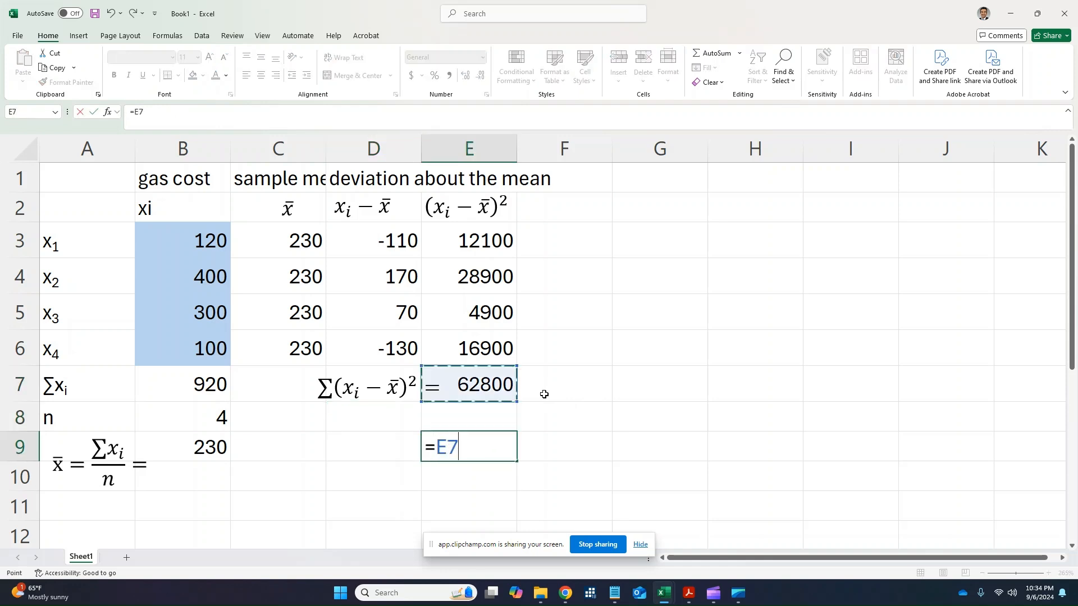
pyautogui.write('/4')
pyautogui.press('Return')
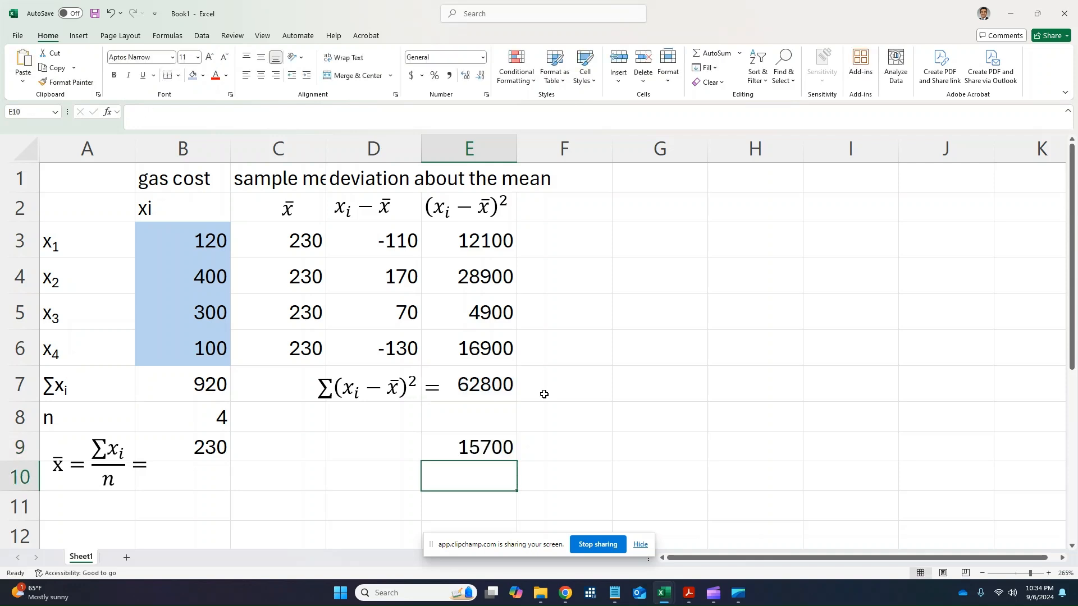
pyautogui.press('Up')
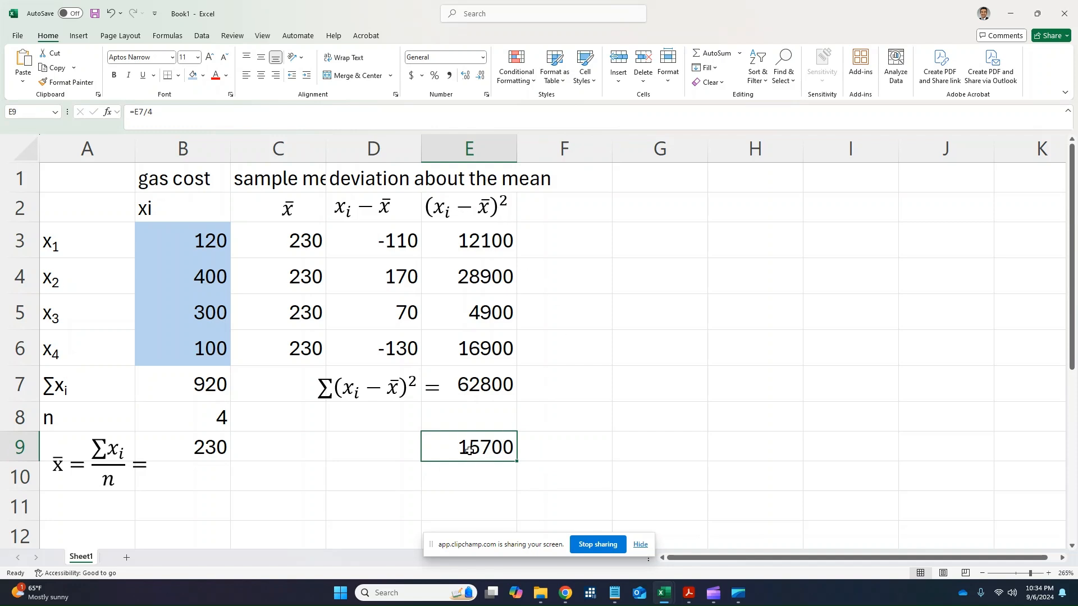
# Label the result by entering variance in cell D9 and in population in cell D10
pyautogui.click(399, 447)
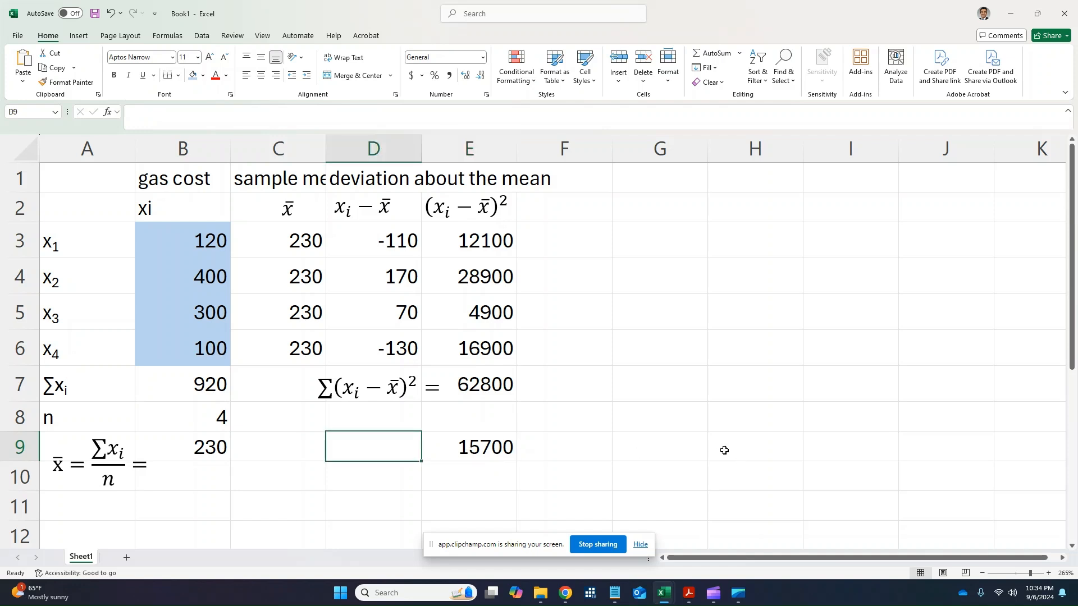
pyautogui.write('variance')
pyautogui.press('Return')
pyautogui.write('in population')
pyautogui.hotkey('ctrl', 'Return')
pyautogui.press('Down')
pyautogui.press('Right')
pyautogui.press('Up')
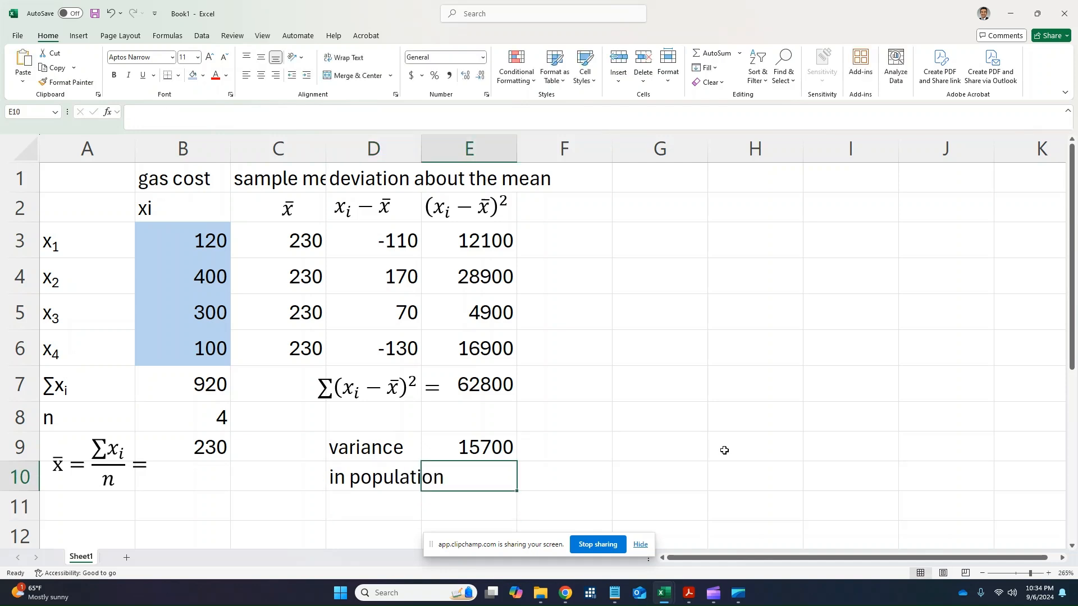
pyautogui.press('Right')
pyautogui.press('Up')
pyautogui.press('Up')
pyautogui.press('Up')
pyautogui.press('Up')
pyautogui.press('Up')
pyautogui.press('Up')
pyautogui.press('Up')
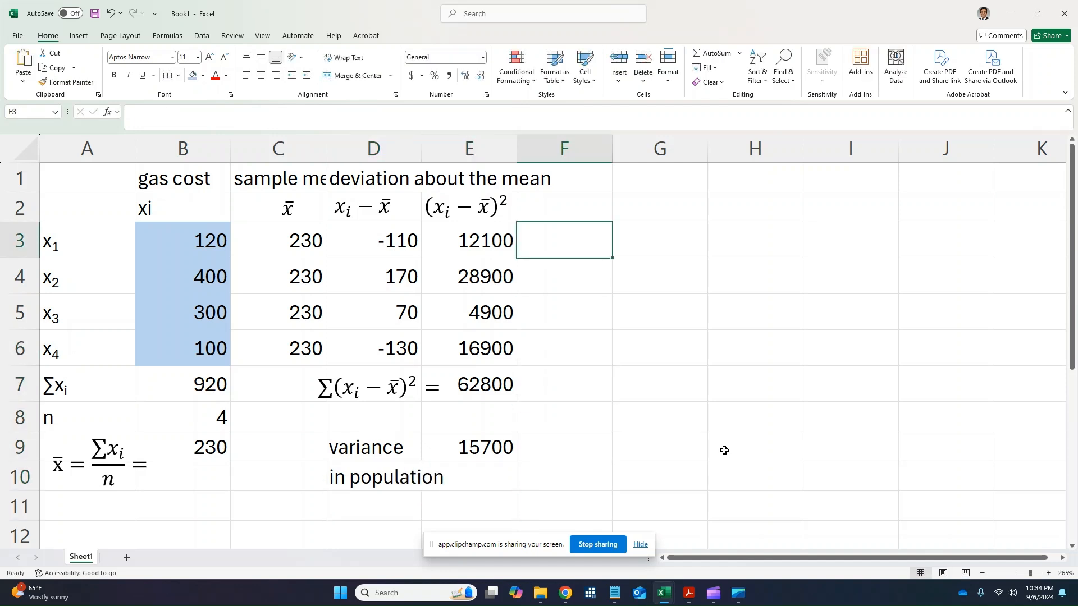
# Calculate the standard deviation in cell F9 with the formula =SQRT(E9)
pyautogui.press('Right')
pyautogui.press('Down')
pyautogui.press('Down')
pyautogui.press('Down')
pyautogui.press('Down')
pyautogui.press('Down')
pyautogui.press('Down')
pyautogui.press('Left')
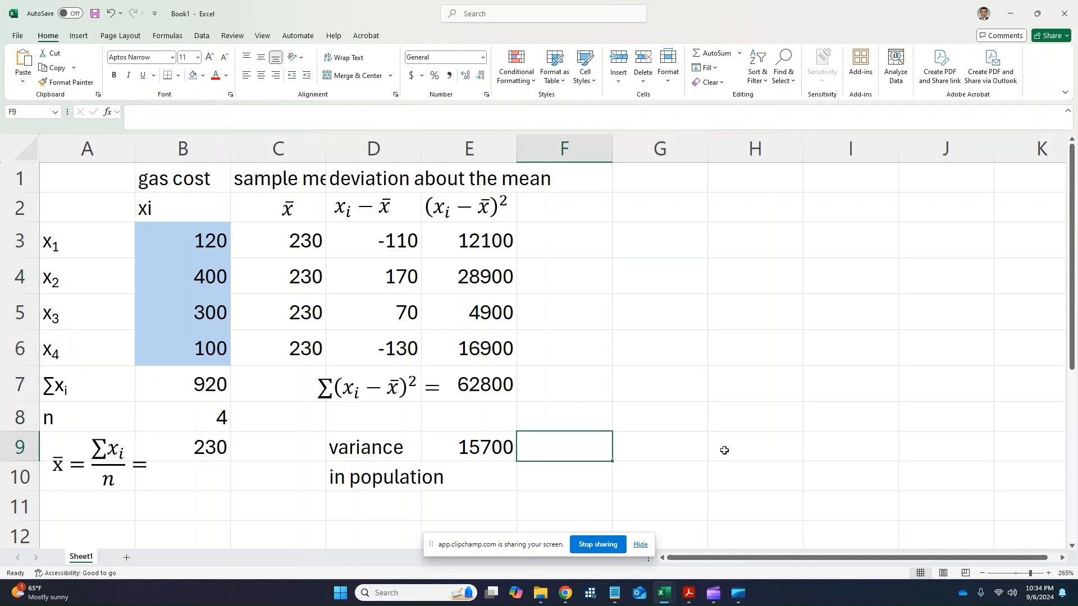
pyautogui.write('=')
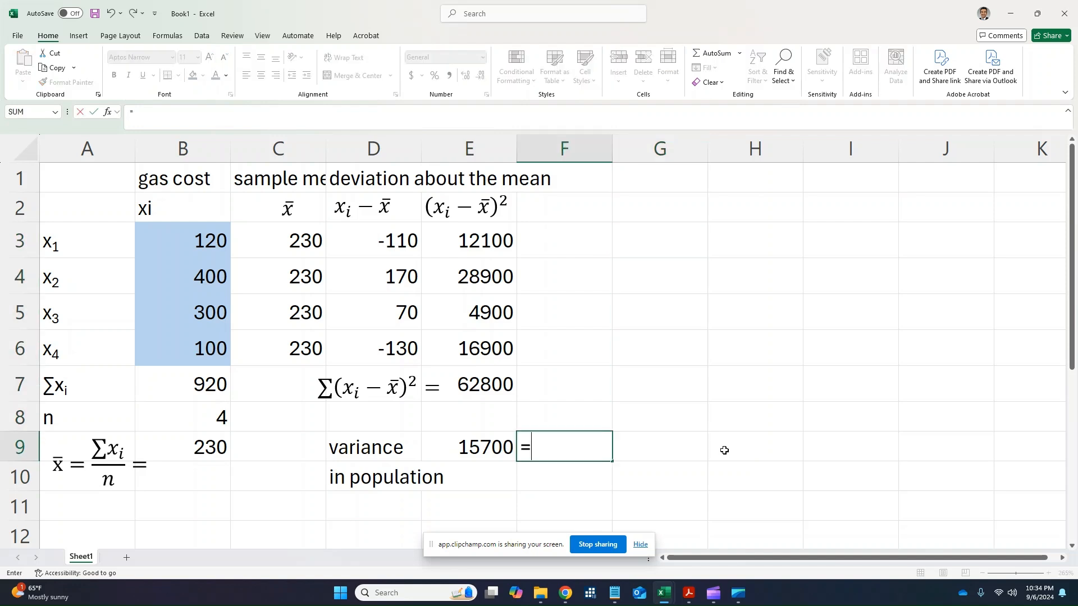
pyautogui.write('SQRT(')
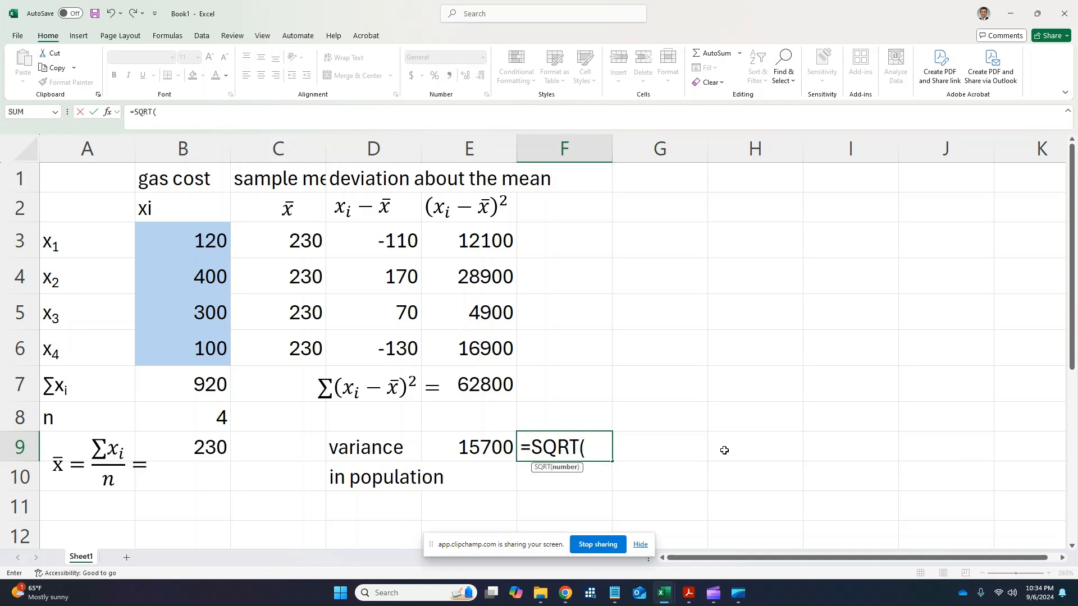
pyautogui.press('Left')
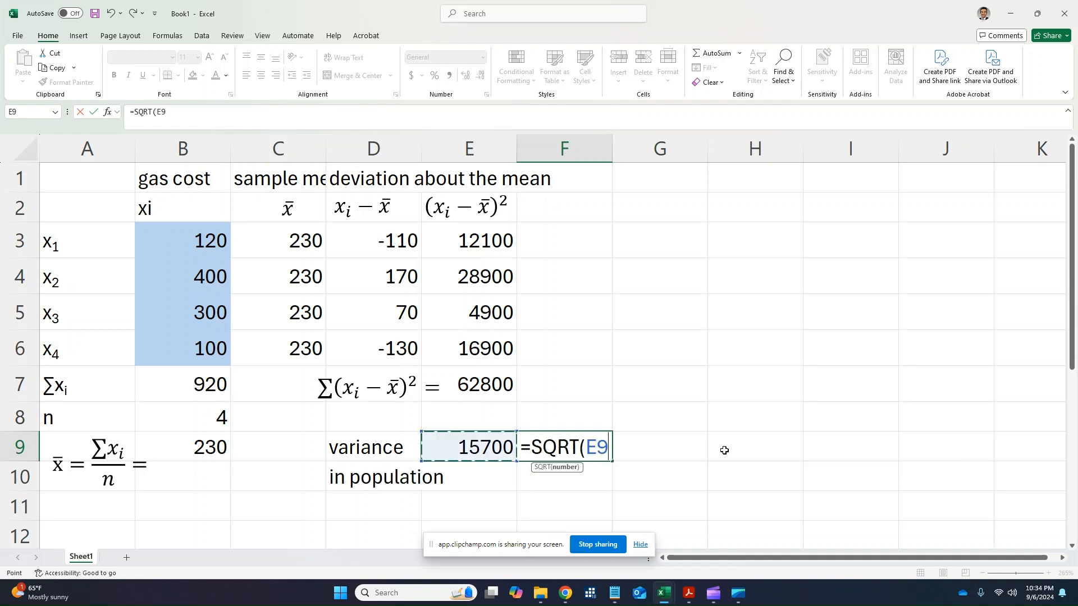
pyautogui.write(')')
pyautogui.press('Return')
# Label the square root result by entering standard deviation ($) in cell F10
pyautogui.press('Right')
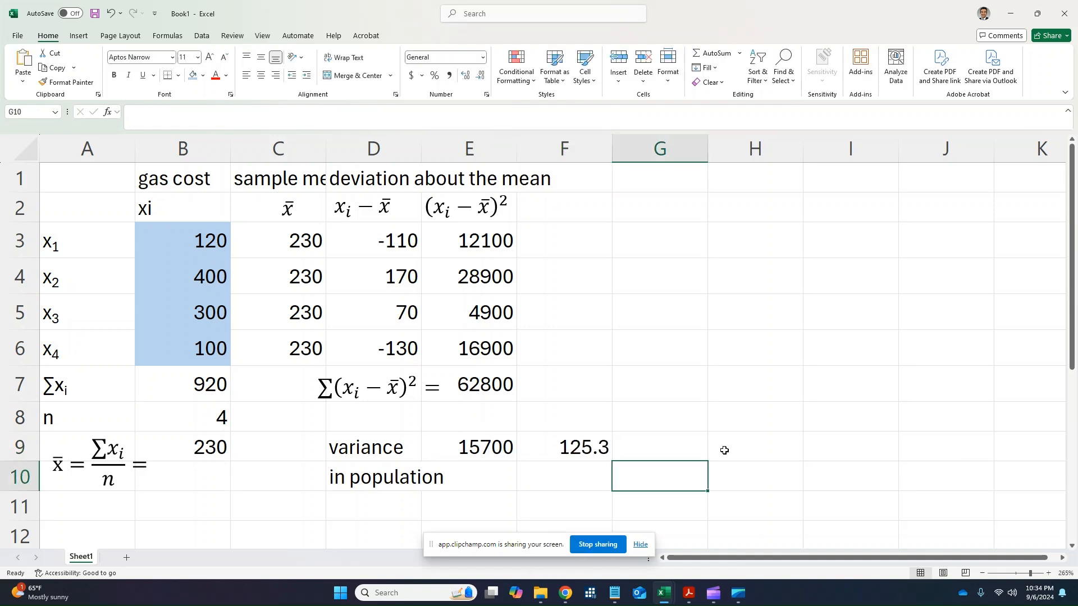
pyautogui.press('Left')
pyautogui.write('stan')
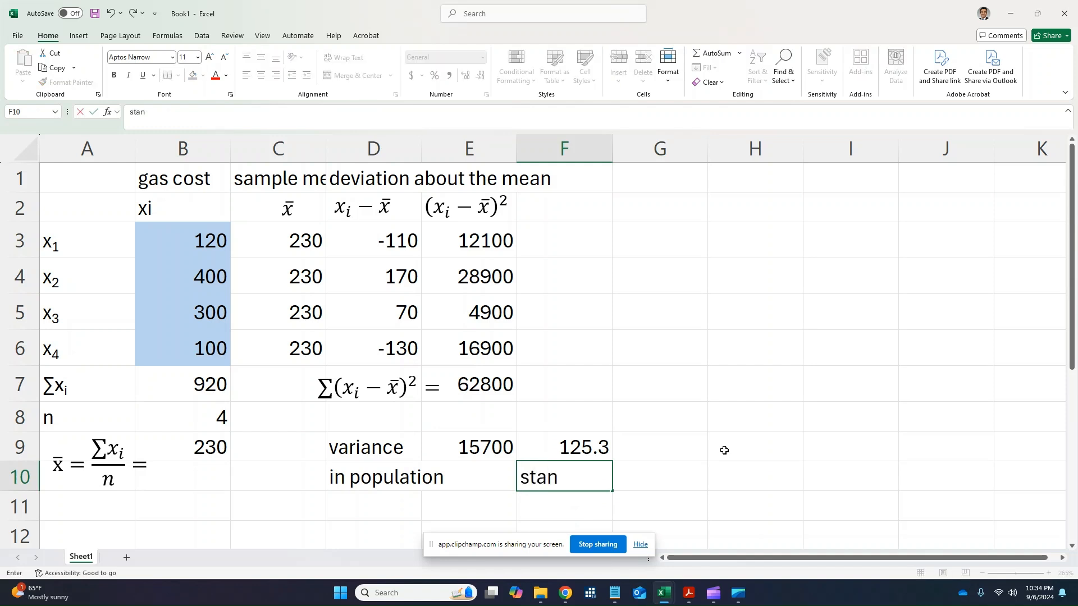
pyautogui.write('dard deviation')
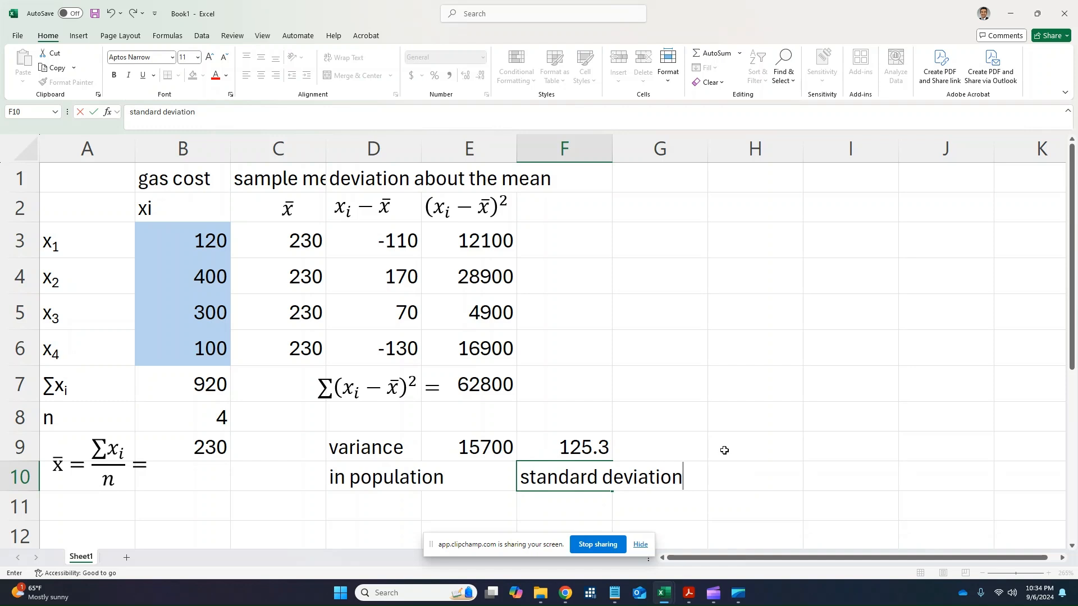
pyautogui.write('($)')
pyautogui.press('Return')
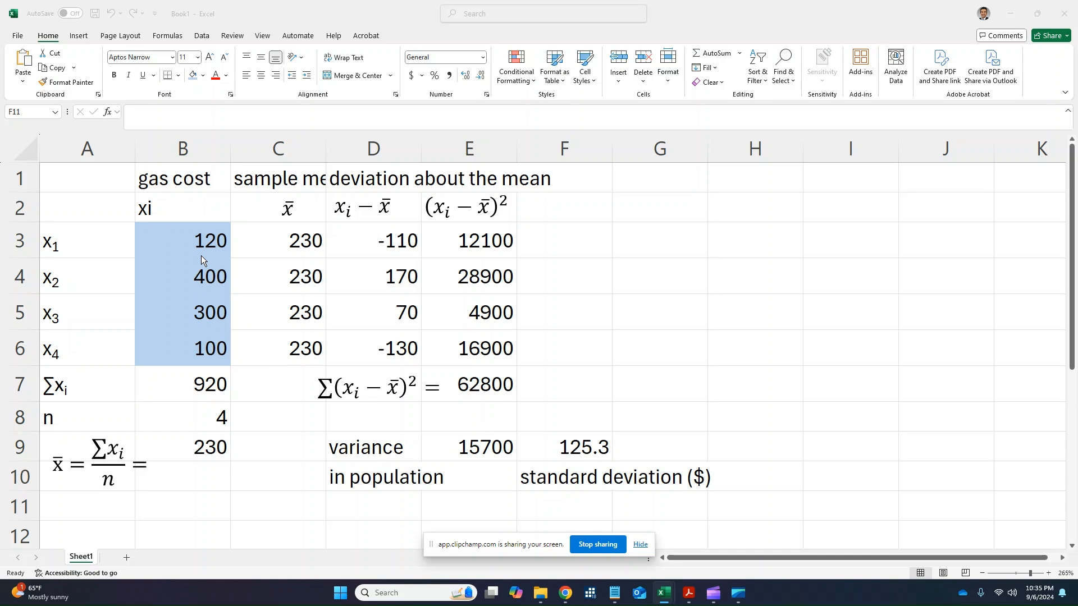
# Change the variance formula in cell E9 to divide by n − 1, making it =E7/(4-1)
pyautogui.click(206, 448)
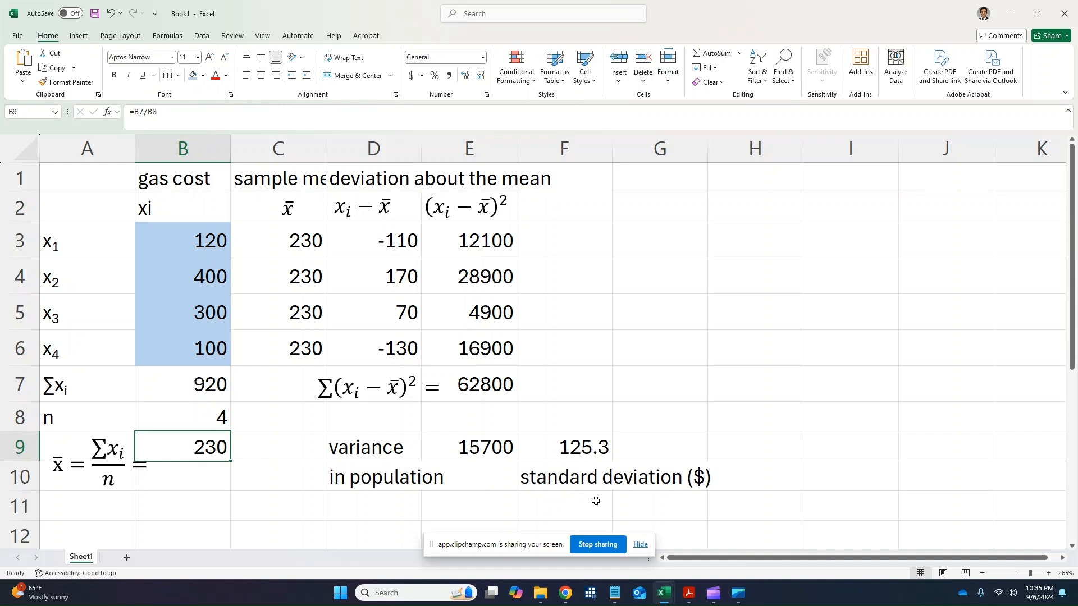
pyautogui.click(481, 450)
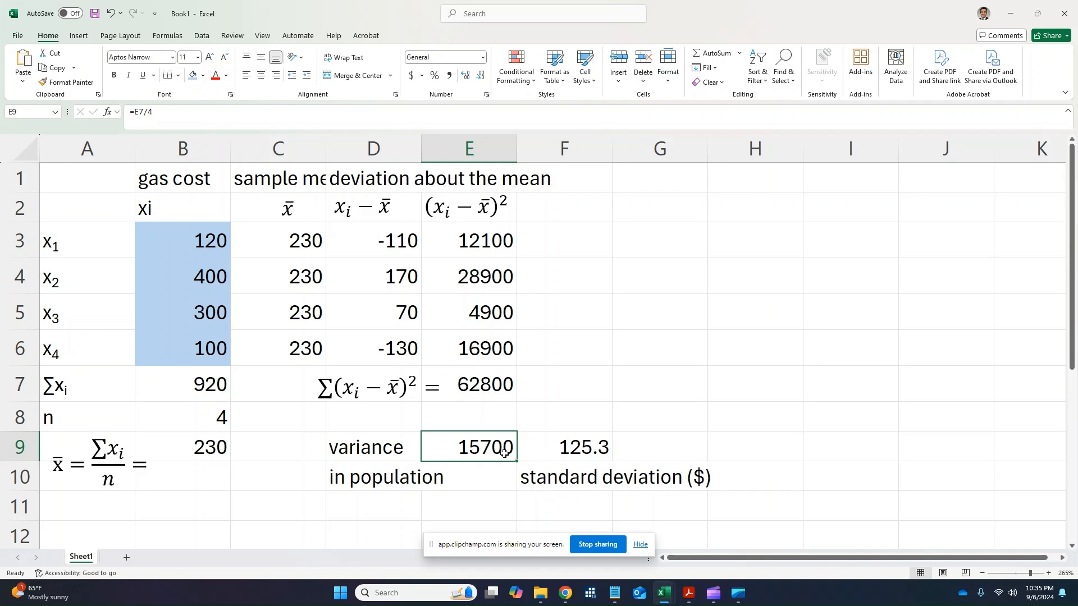
pyautogui.click(148, 112)
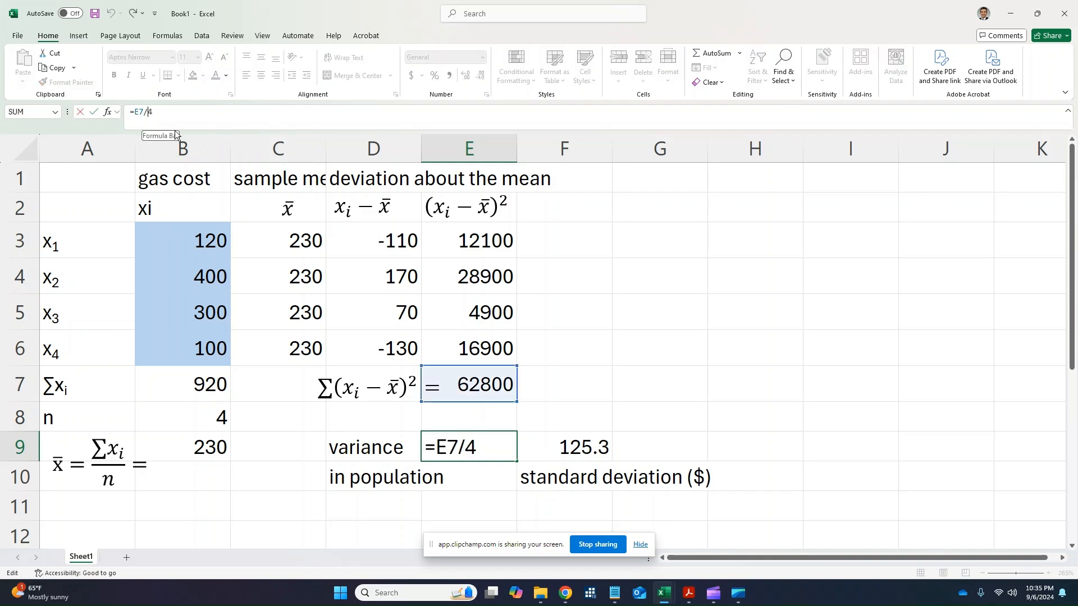
pyautogui.write('(4-1')
pyautogui.press('Return')
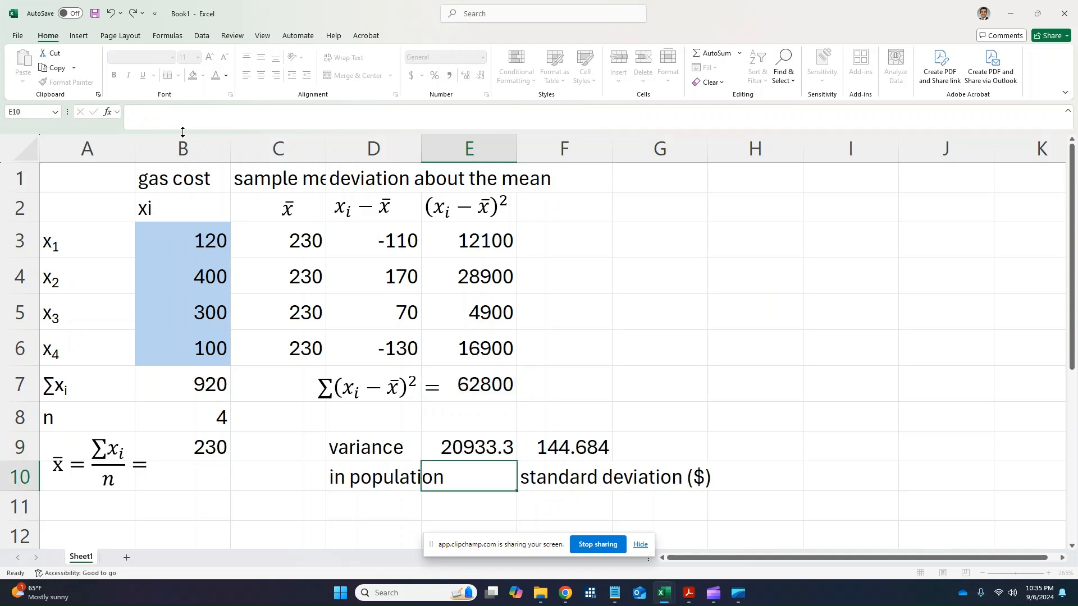
# Review the standard deviation in cell F9 and the sample variance formula in cell E9
pyautogui.press('Up')
pyautogui.press('Right')
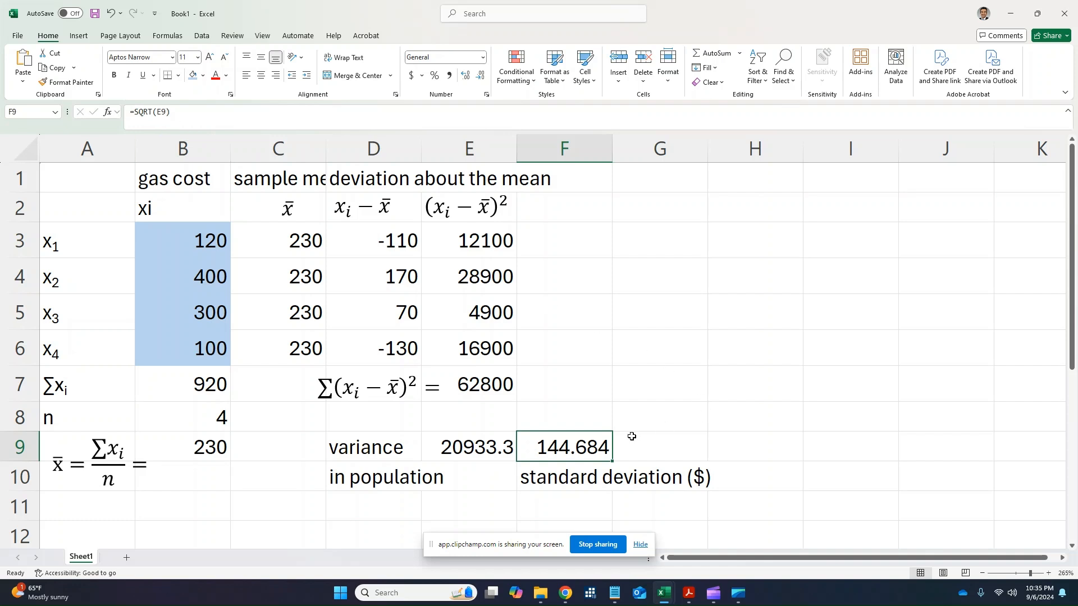
pyautogui.press('Down')
pyautogui.press('Up')
pyautogui.click(467, 442)
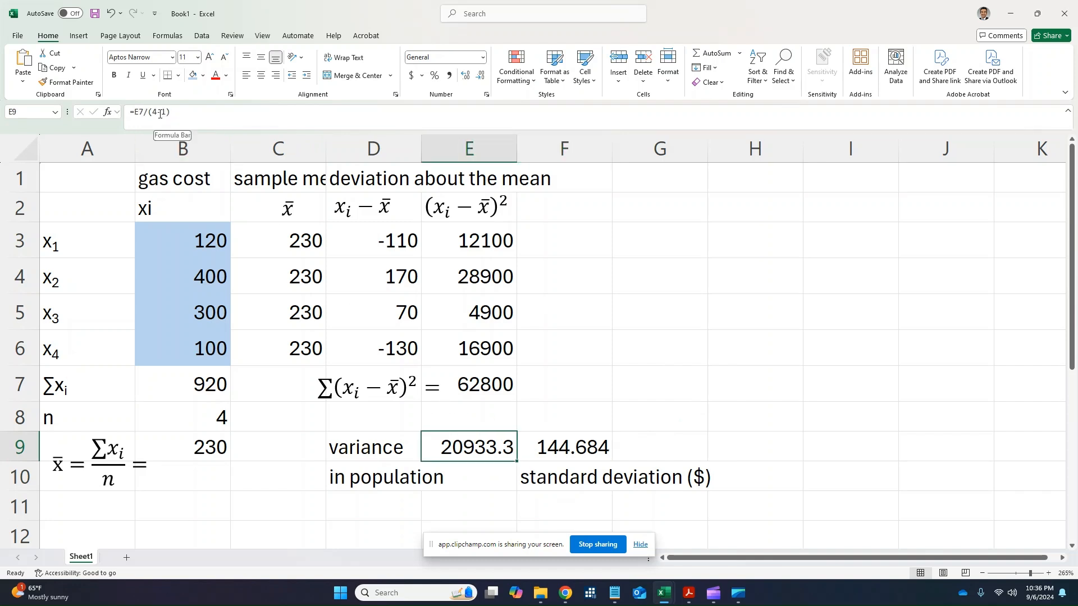
pyautogui.press('Return')
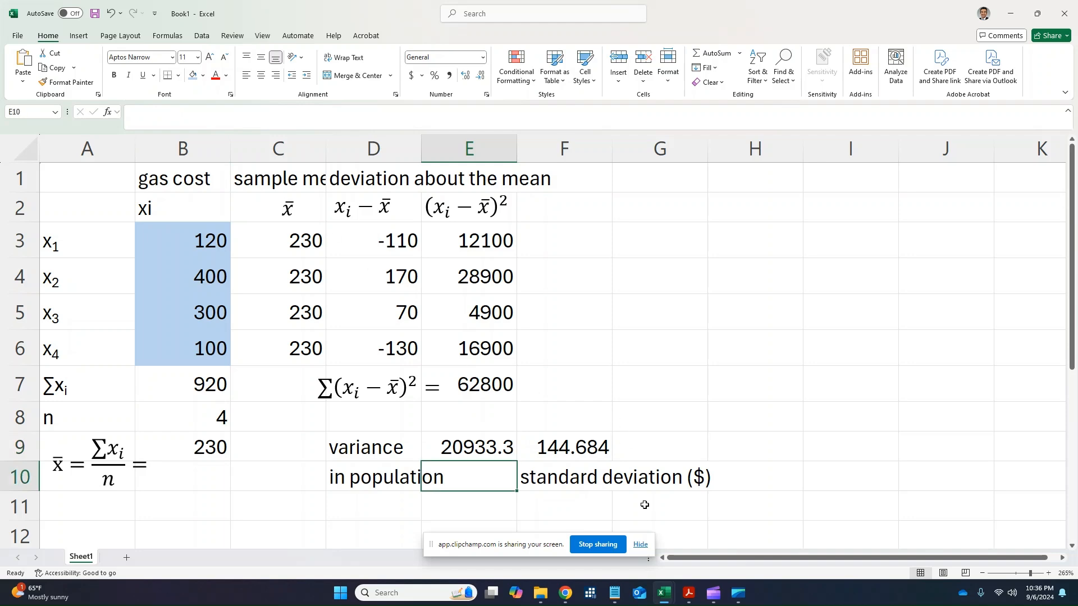
# Switch to the lecture PDF in Acrobat and look through the sample standard deviation example on the test scores
pyautogui.click(695, 597)
pyautogui.scroll(-2, 486, 374)
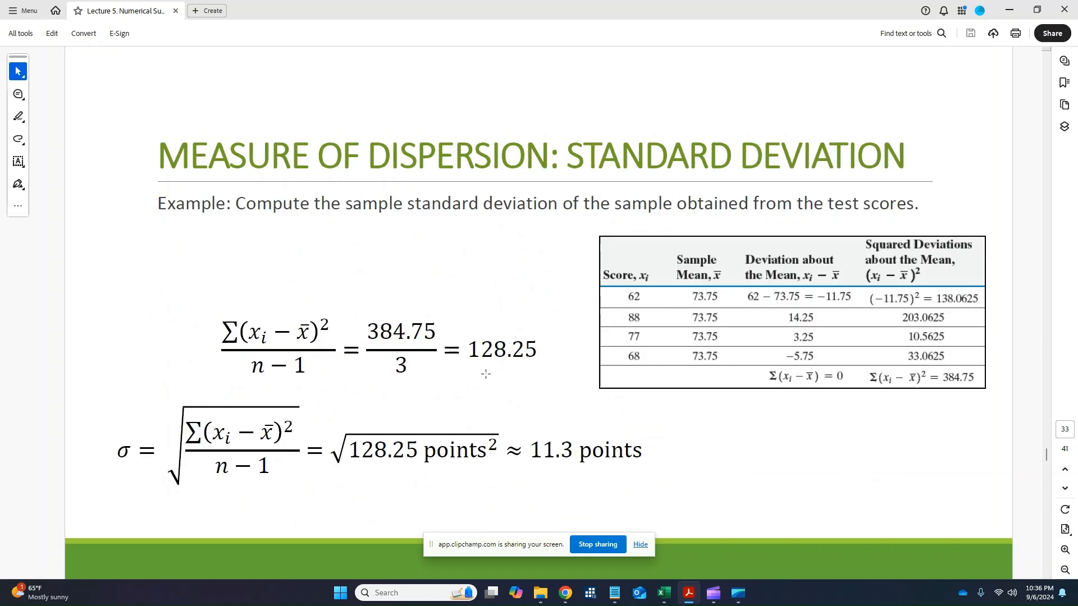
pyautogui.scroll(4, 485, 374)
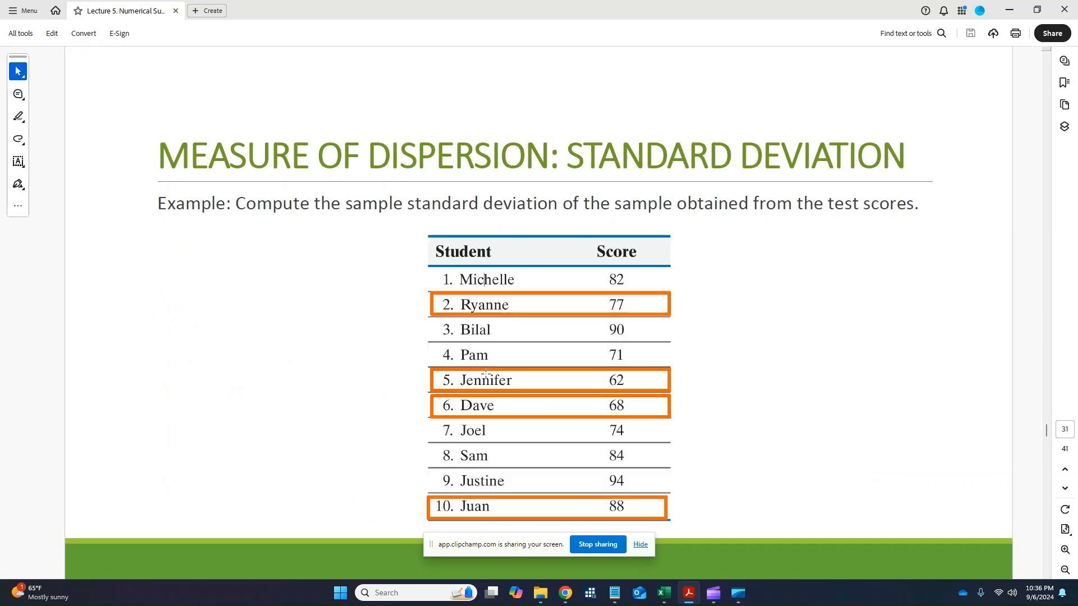